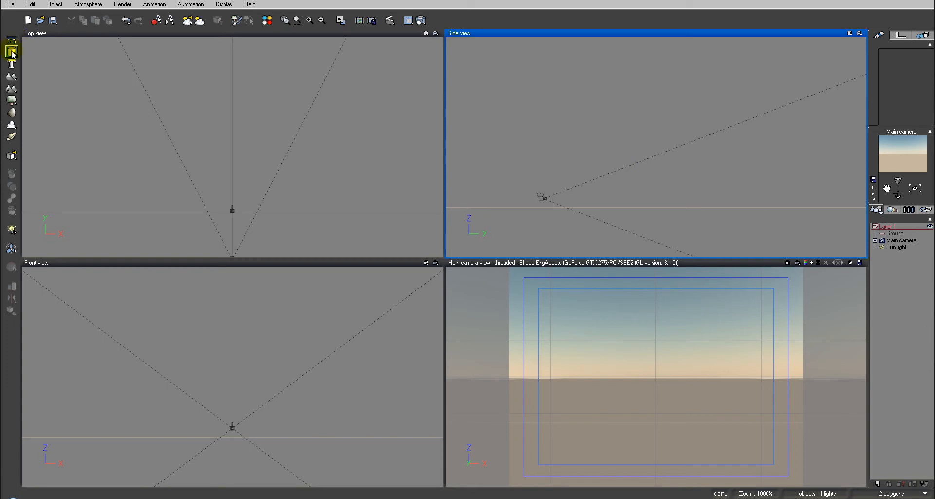
Step: Add a cylinder primitive in front of the main camera, enlarge it slightly and raise the camera a little to frame it
click(12, 52)
drag(657, 140, 626, 185)
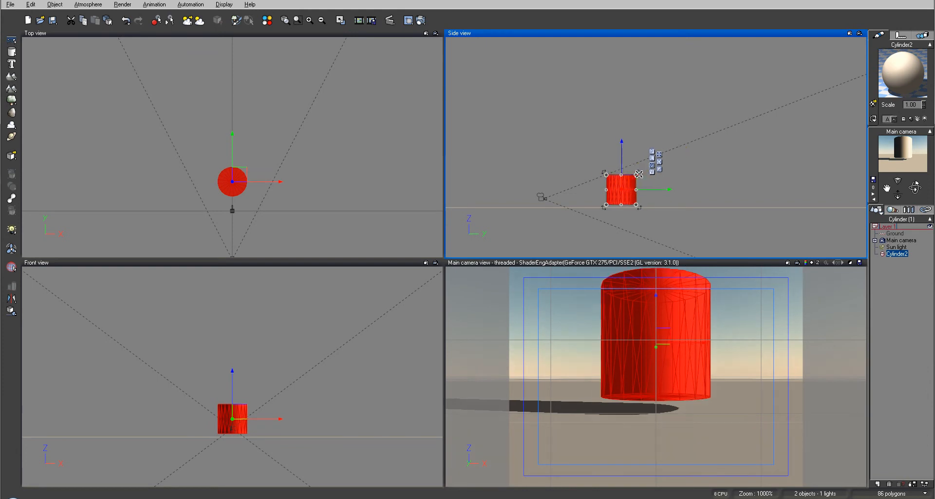
click(542, 196)
drag(553, 187, 552, 181)
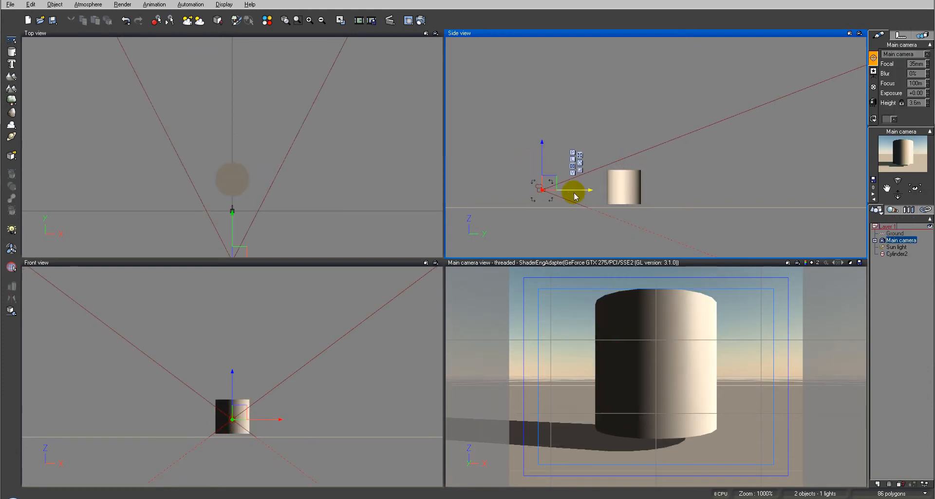
Step: Make the cylinder's material a volumetric material with the Hypertexture lighting model
click(648, 183)
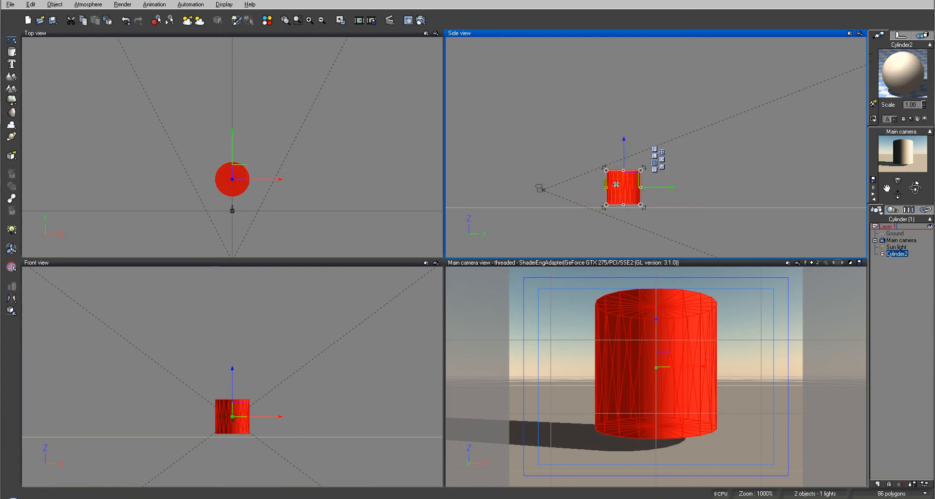
double_click(900, 75)
drag(436, 85, 472, 98)
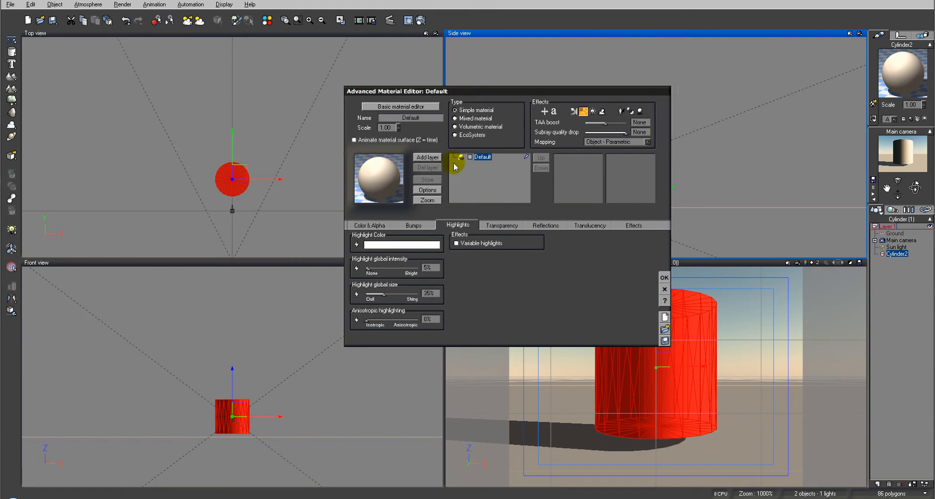
click(421, 107)
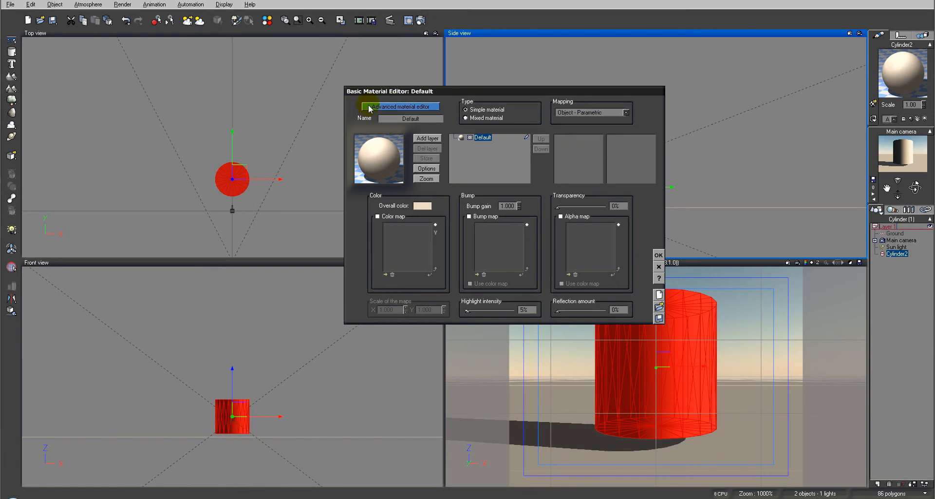
click(392, 107)
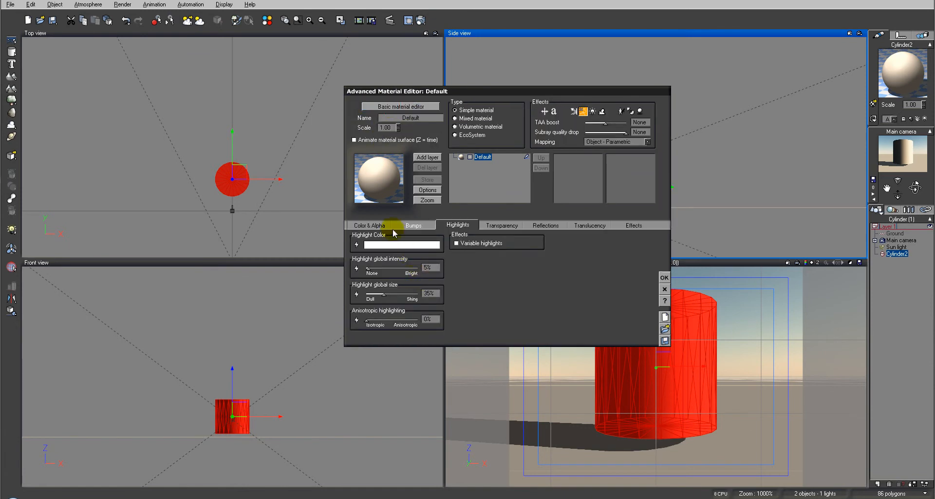
click(473, 127)
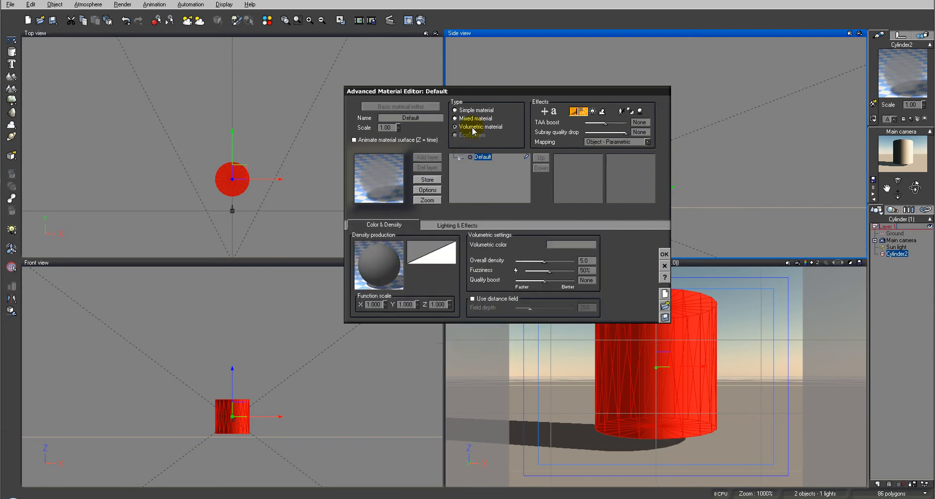
click(443, 226)
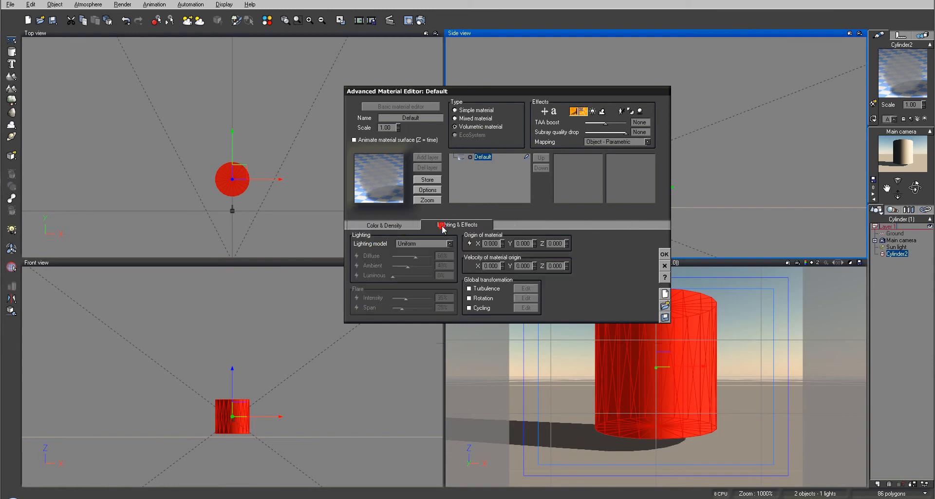
click(414, 244)
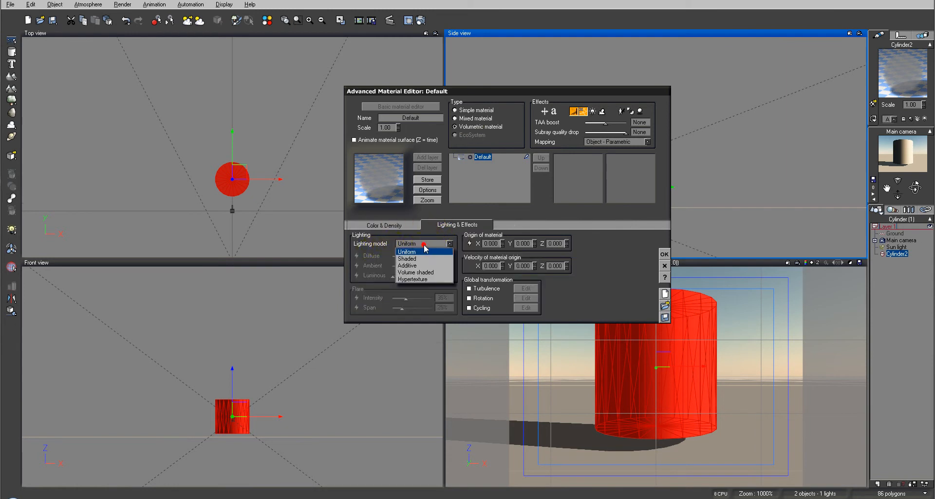
click(428, 279)
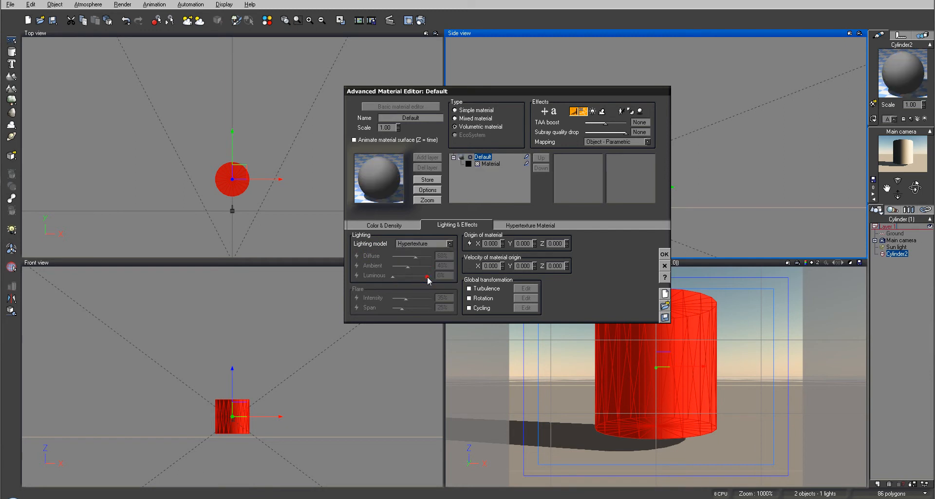
Step: Edit the hypertexture's density production function and add a noise node feeding the Density output
click(398, 225)
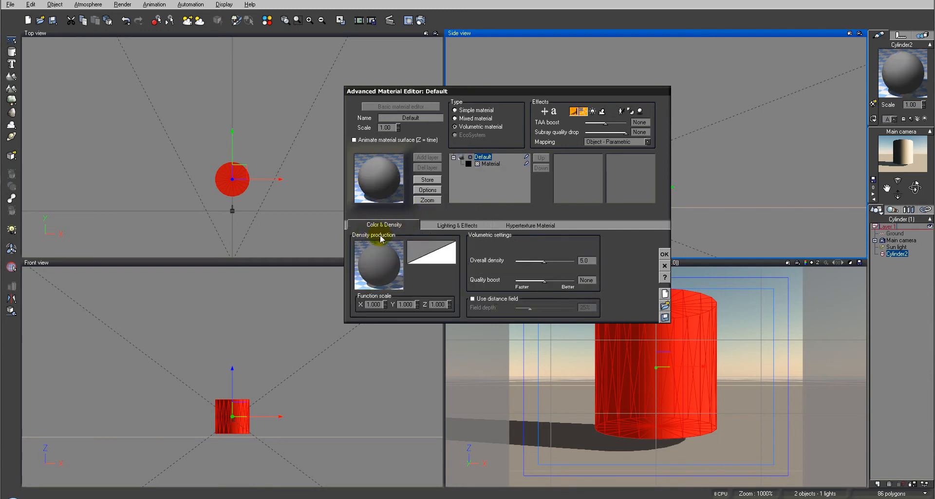
right_click(383, 260)
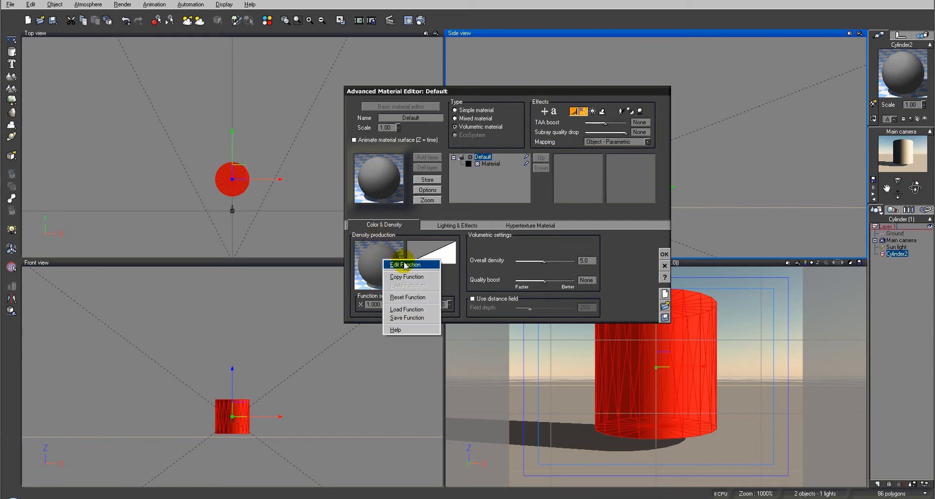
click(405, 264)
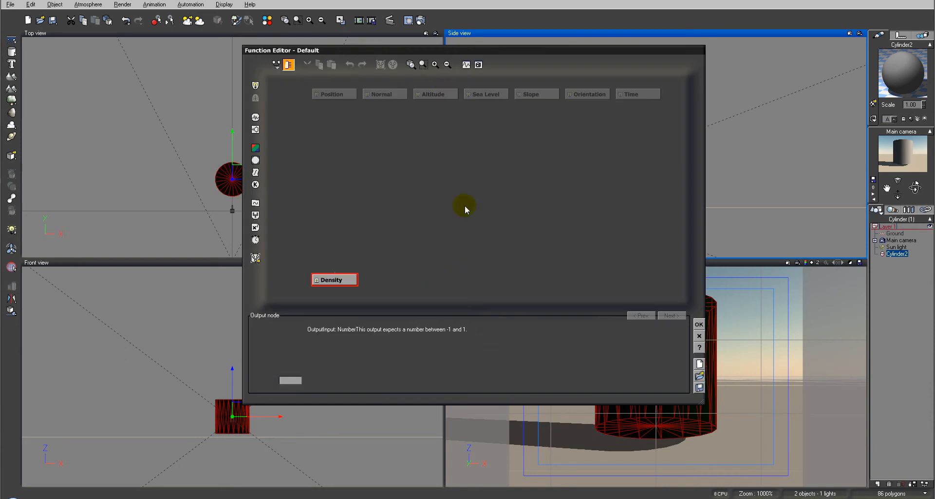
drag(333, 281, 372, 283)
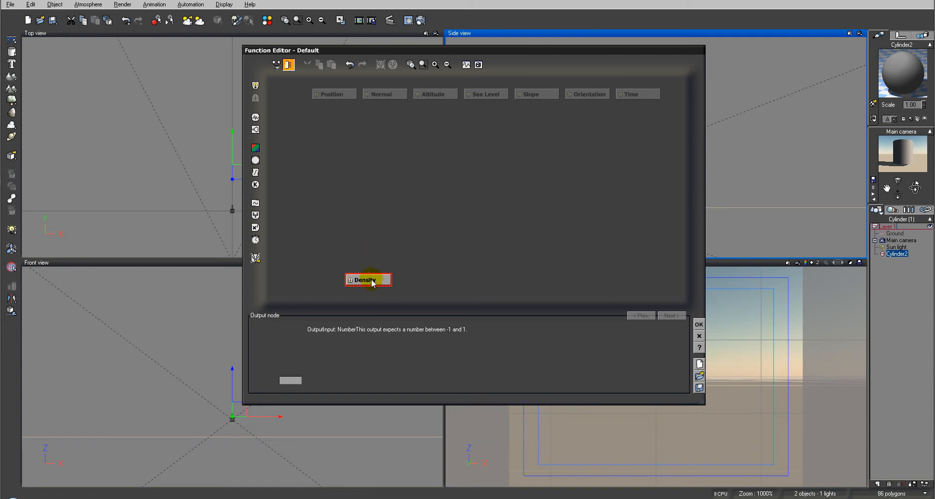
click(256, 117)
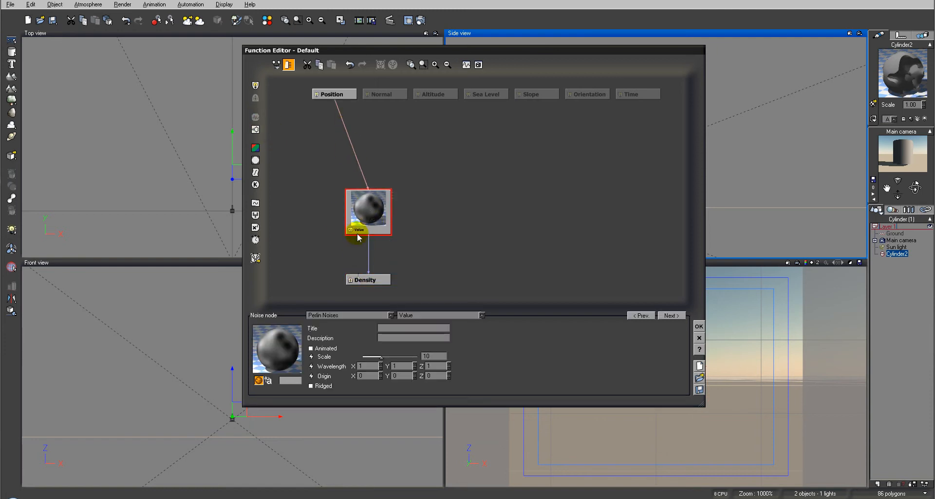
Step: Change the noise node to the cellular Voronoi pattern and reduce its scale to about 2.99
click(360, 313)
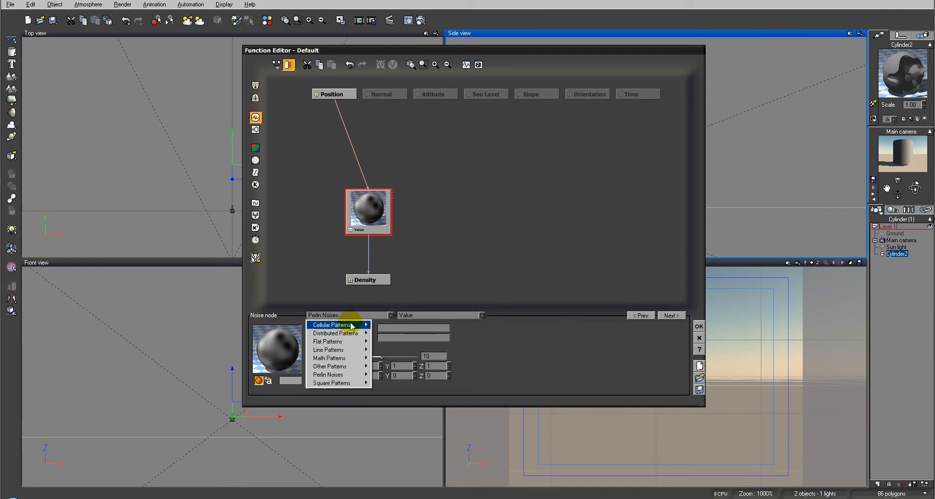
mouse_move(351, 324)
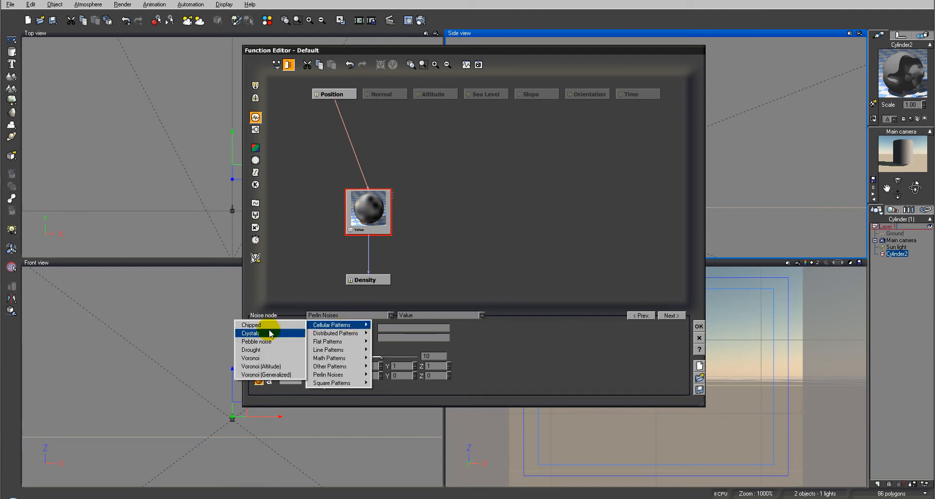
click(278, 359)
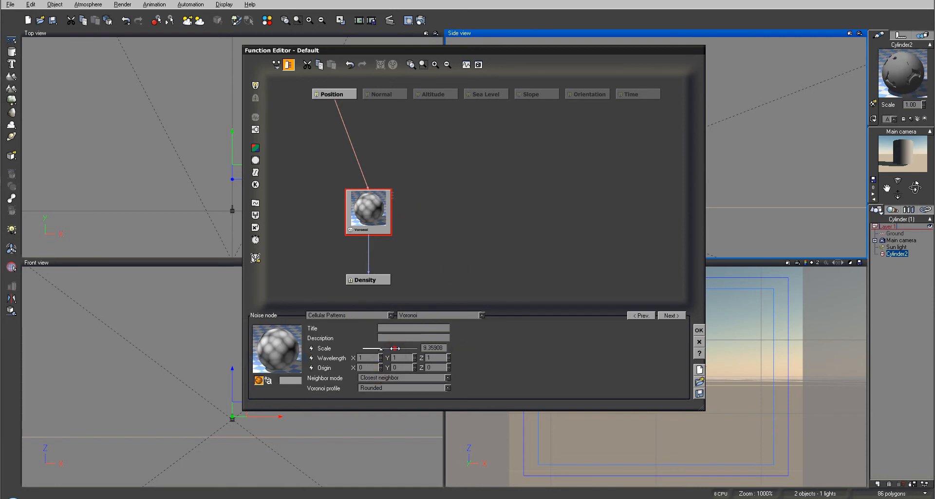
drag(388, 348, 387, 348)
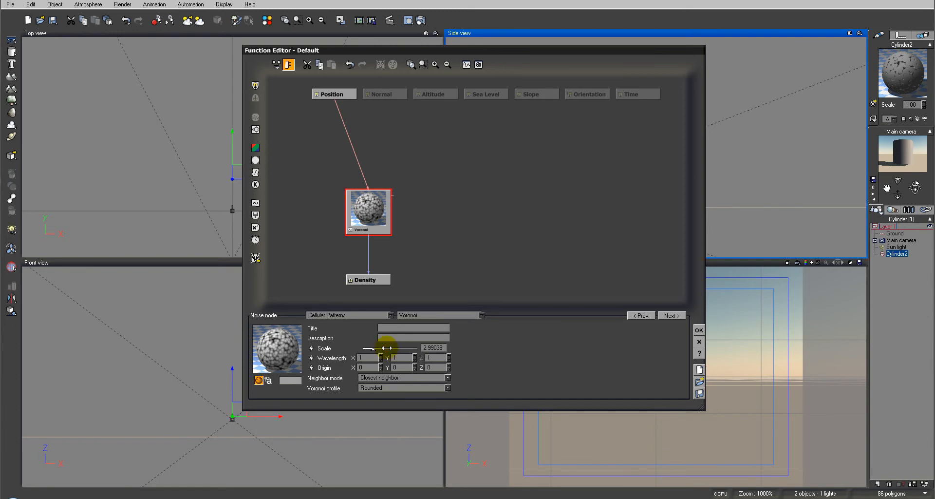
Step: Switch the noise node to the cellular pattern Voronoi (Generalized) and accept the density function
click(391, 315)
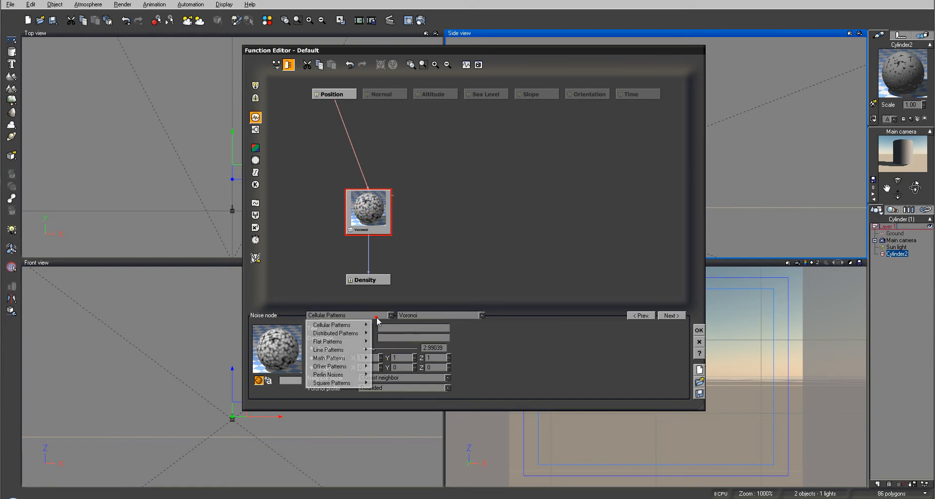
mouse_move(326, 325)
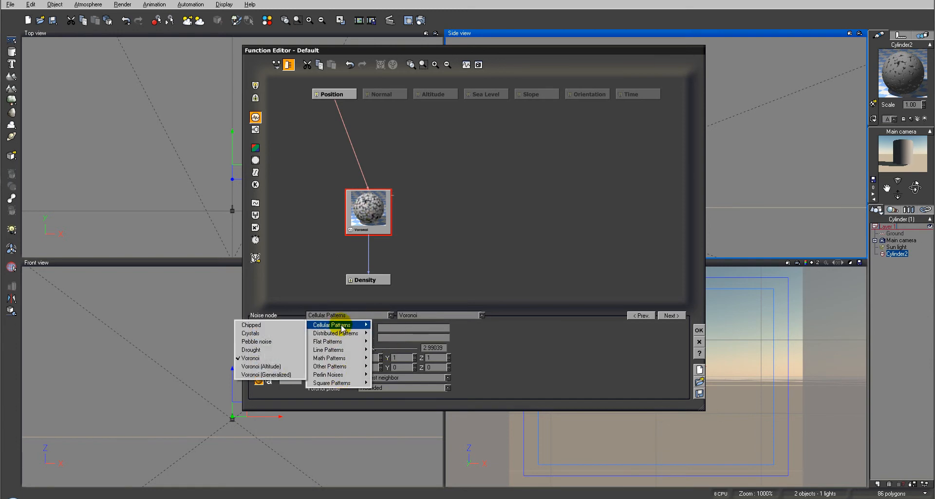
click(273, 374)
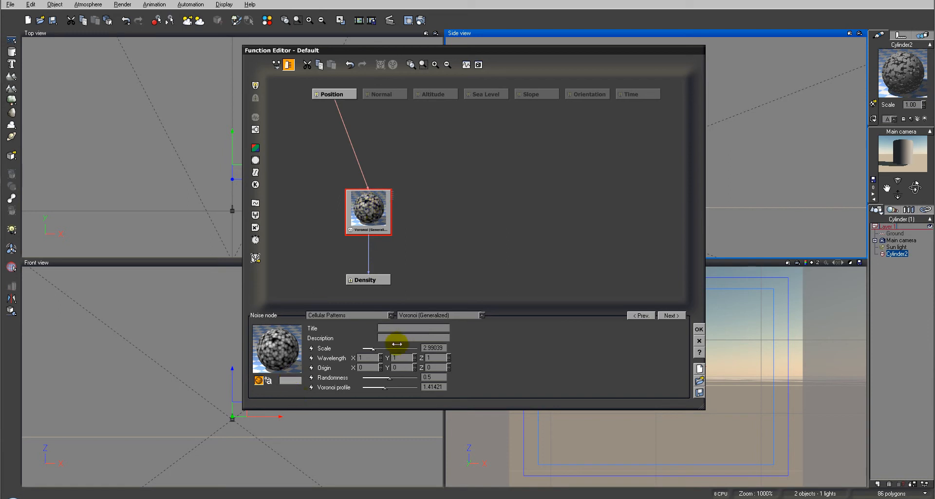
click(699, 330)
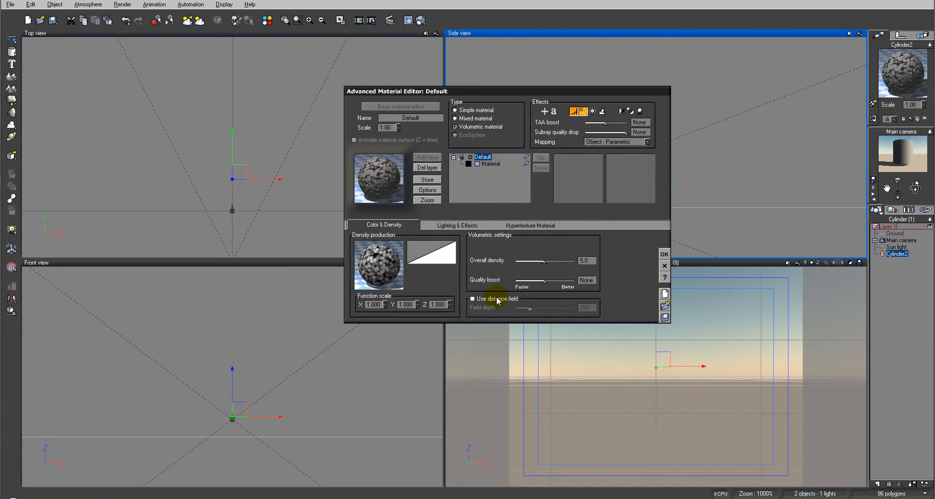
Step: Enable the distance field with 32% field depth, and set overall density to 4.0 and quality boost to +1.4
click(477, 300)
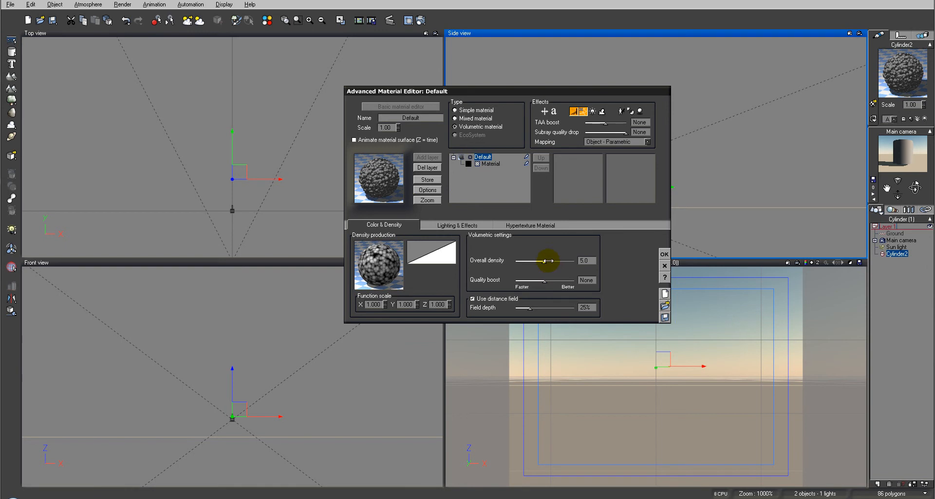
mouse_move(545, 261)
mouse_down()
mouse_move(556, 281)
mouse_move(547, 262)
mouse_up()
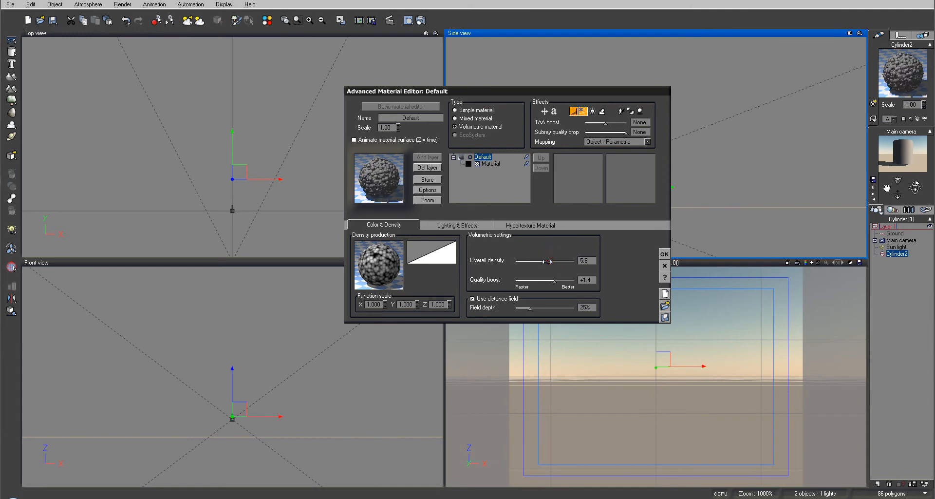
drag(530, 308, 543, 307)
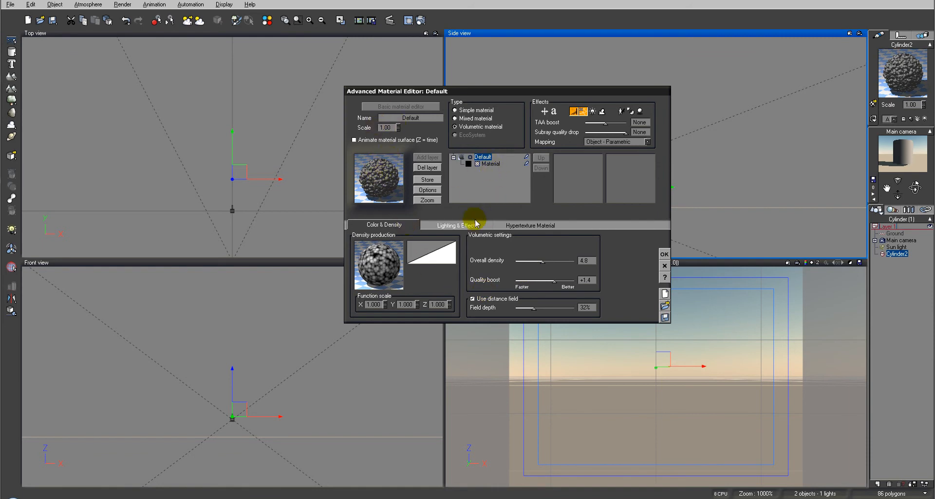
Step: Reopen the density function, increase the Voronoi noise node's scale to about 4.06 and accept it
right_click(386, 271)
click(407, 275)
click(470, 228)
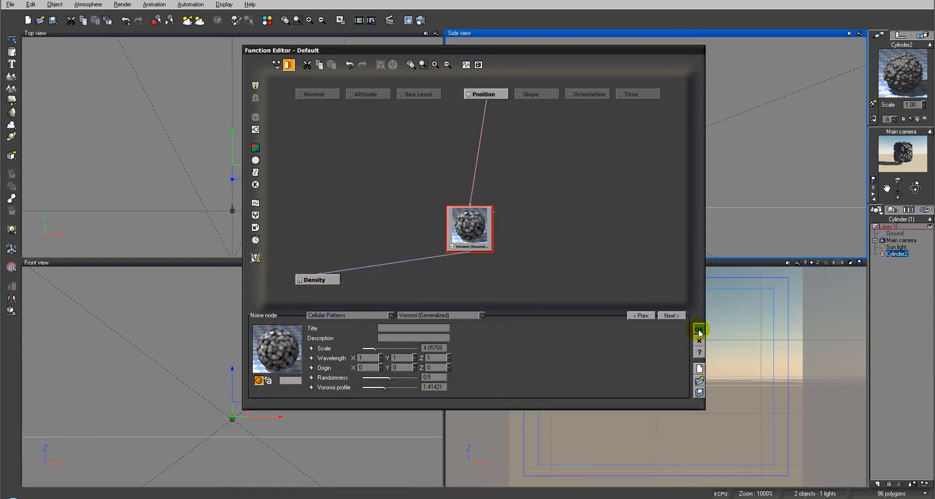
click(699, 329)
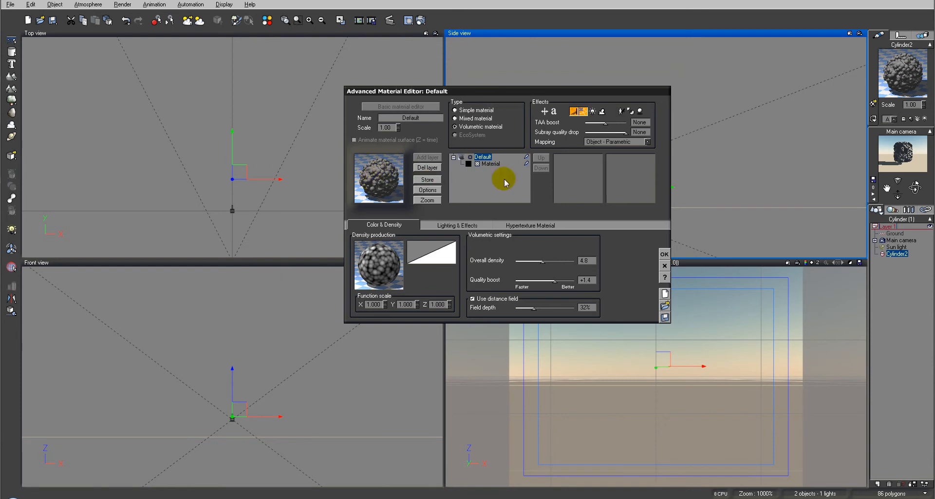
Step: Replace the hypertexture's inner material with Bubble from the Glasses collection
click(492, 163)
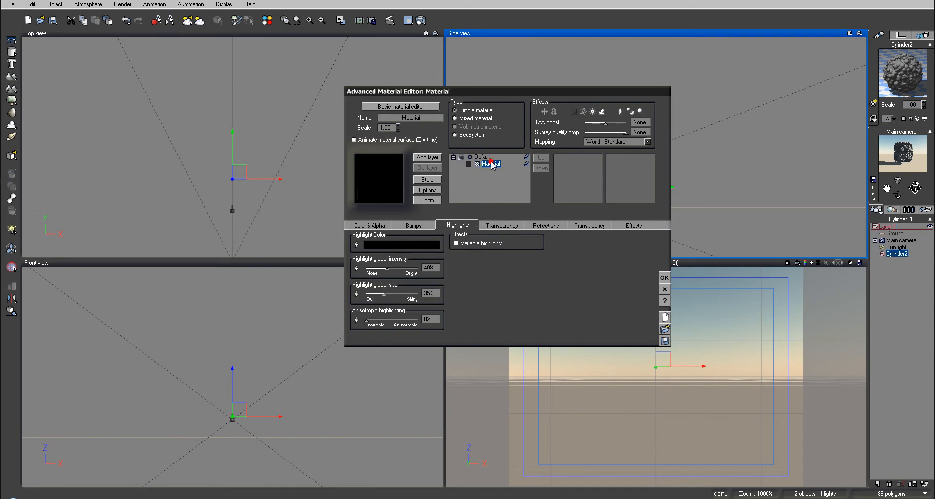
double_click(383, 184)
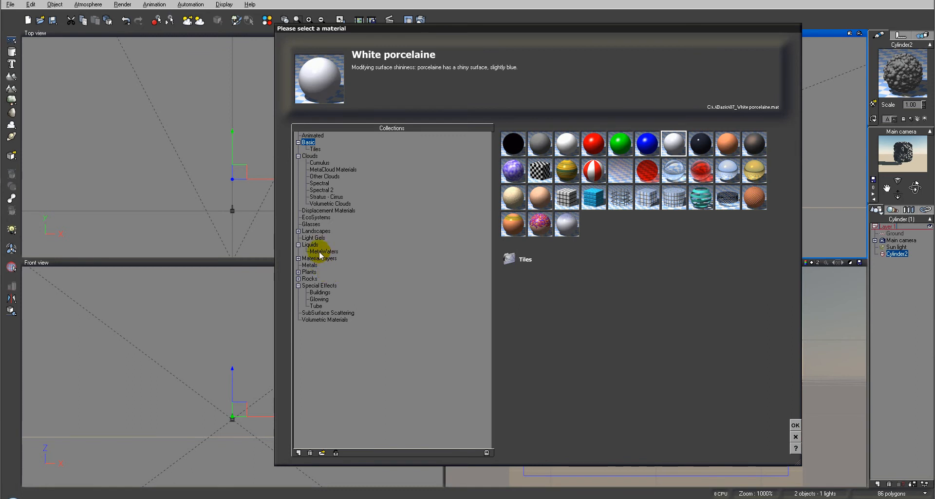
click(311, 224)
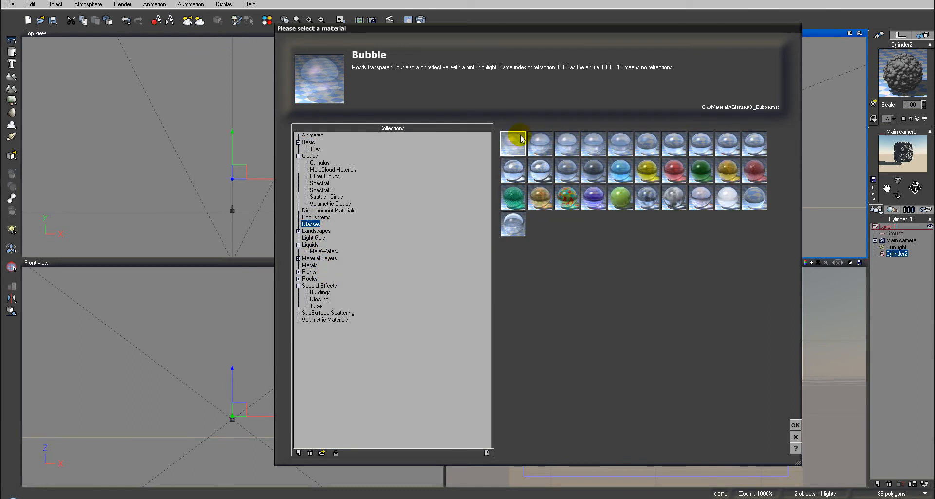
click(792, 425)
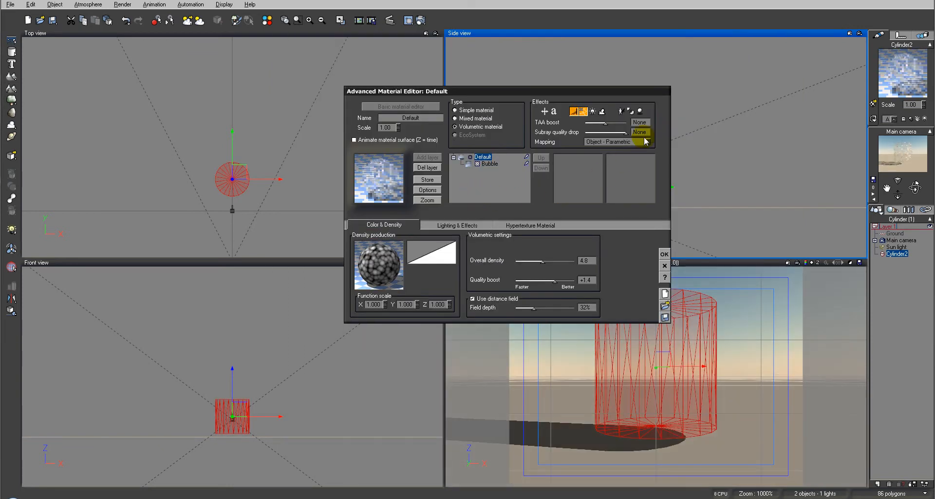
Step: Render the scene in the main view at Preview quality to check the bubble hypertexture, and return to the working view
click(422, 20)
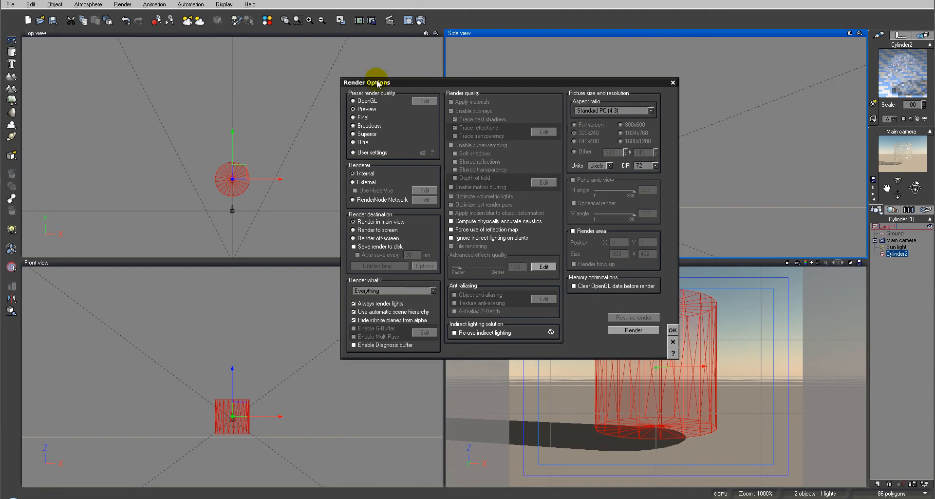
click(634, 329)
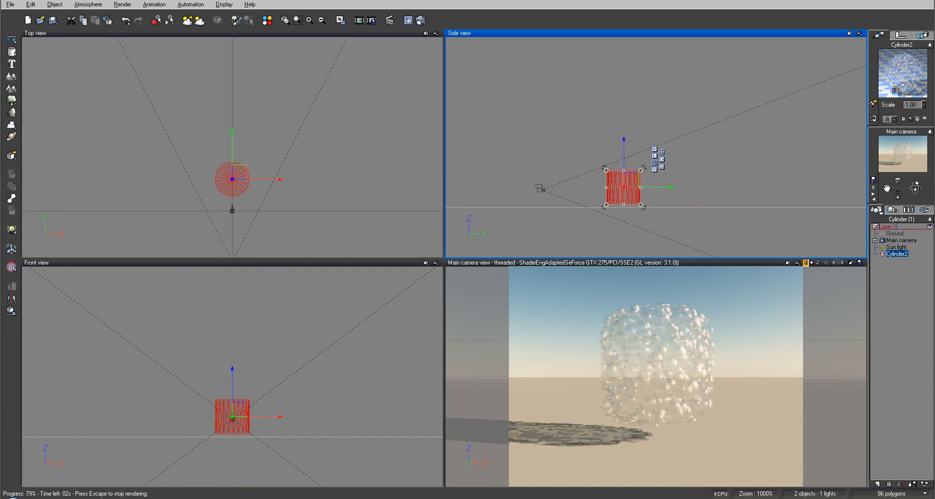
key(Escape)
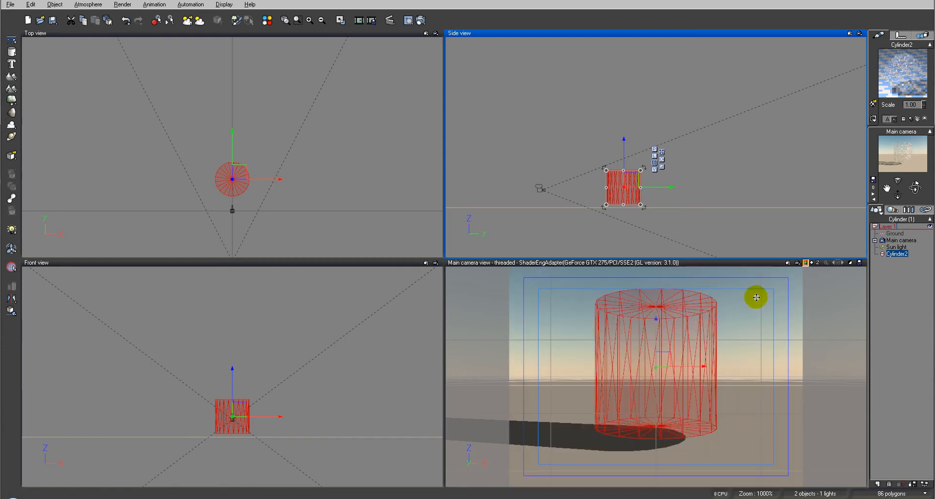
Step: Copy the cylinder's bubble hypertexture material, dismiss the finished render's options, and delete the cylinder
right_click(879, 73)
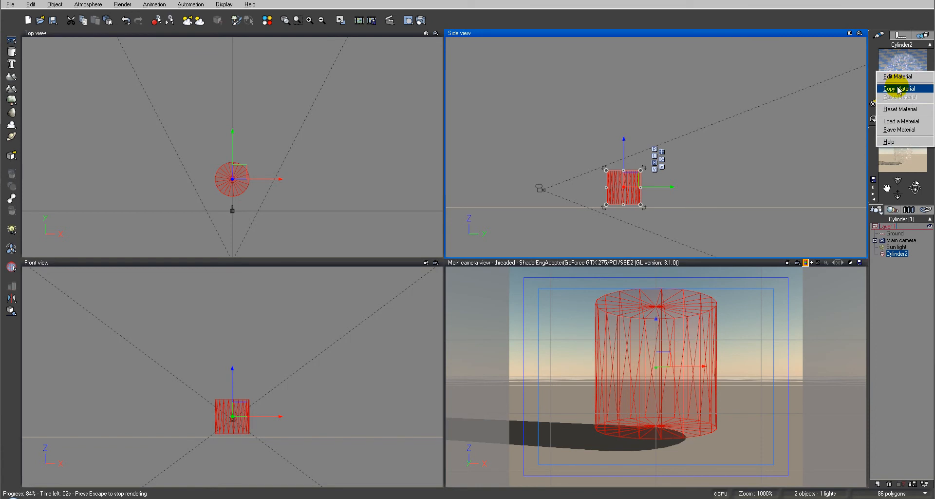
click(899, 90)
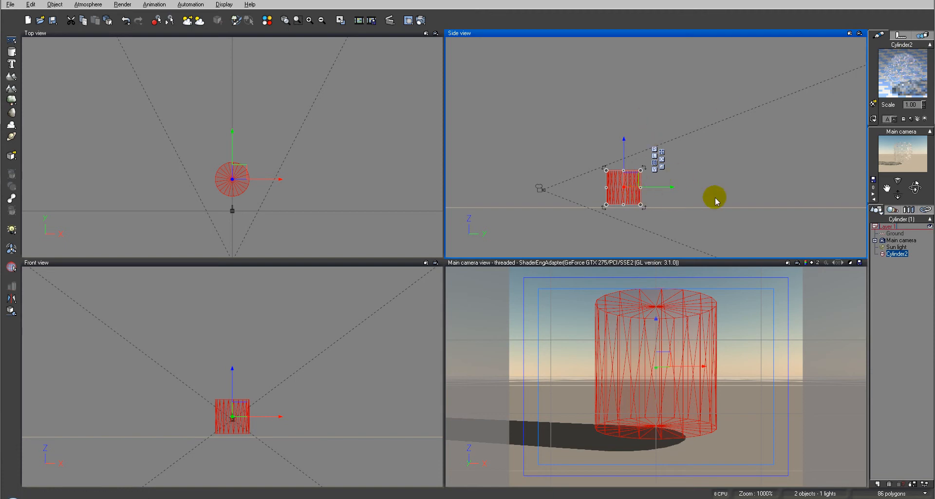
click(908, 339)
click(893, 249)
click(897, 254)
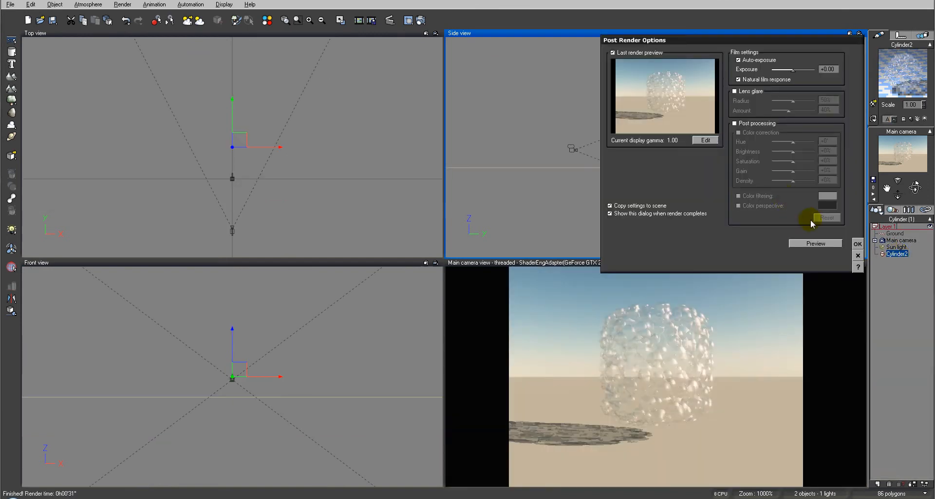
click(858, 255)
key(Delete)
Step: Add a new cylinder, enlarge it into a wide, low drum, and position it on the ground in front of the camera
right_drag(290, 168, 315, 178)
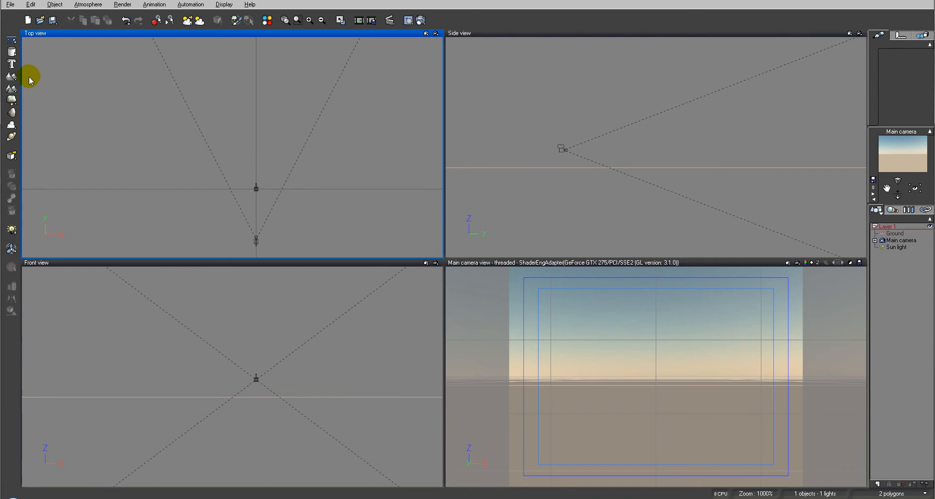
right_drag(261, 188, 269, 156)
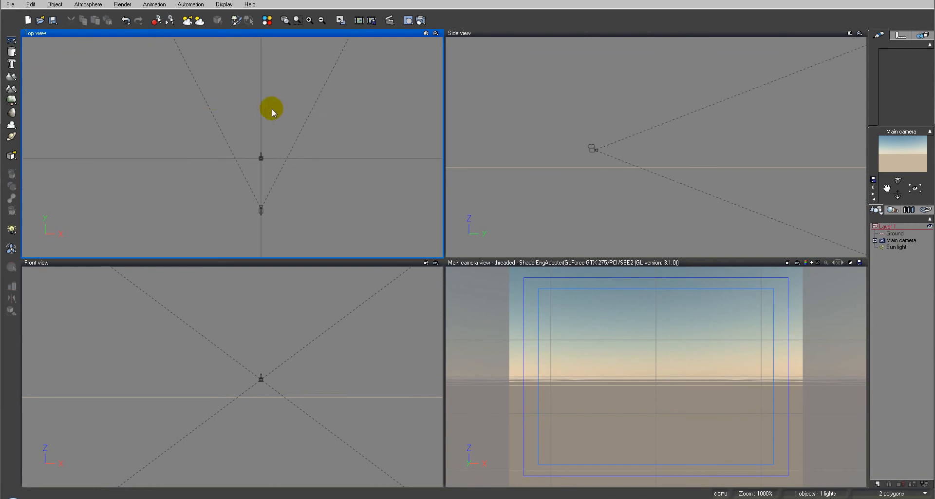
click(12, 50)
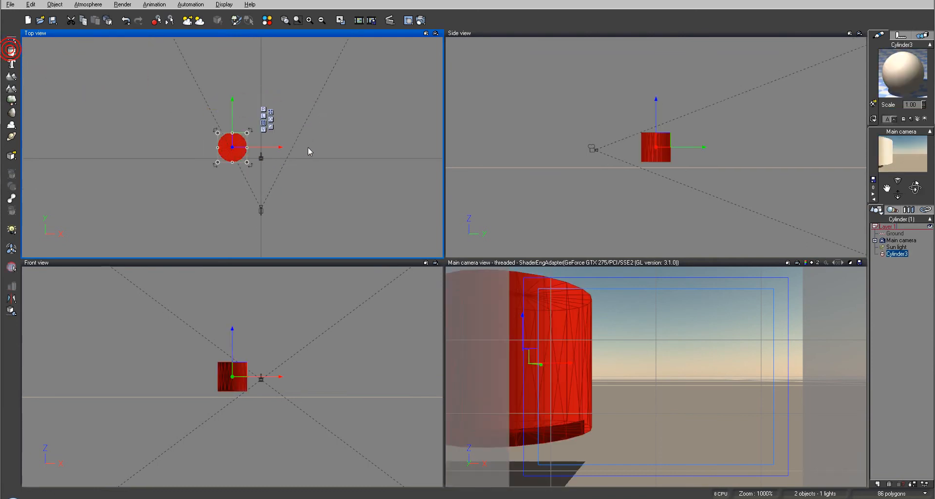
drag(254, 127, 322, 78)
drag(272, 106, 266, 123)
drag(678, 147, 670, 118)
click(253, 129)
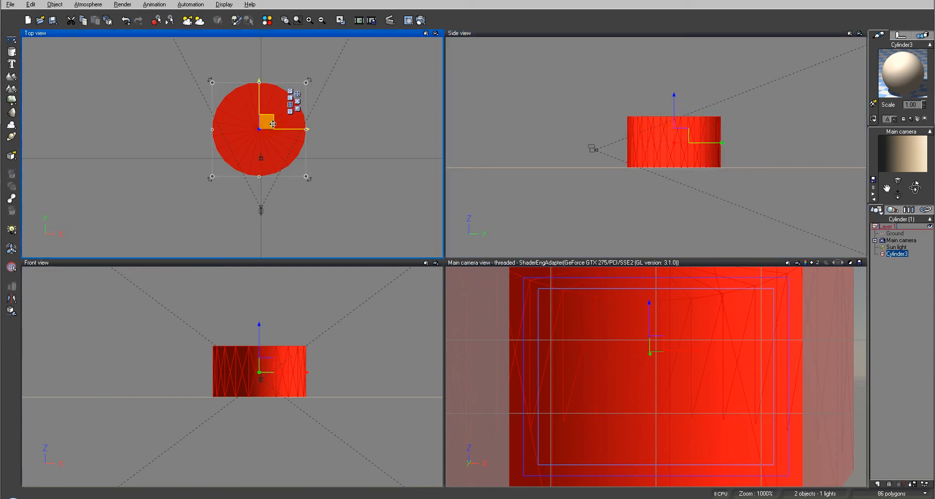
Step: Duplicate the wide cylinder in place and shrink the copy slightly so it sits concentrically just inside the original
mouse_move(267, 124)
alt+mouse_down()
mouse_move(285, 124)
mouse_move(267, 126)
alt+mouse_up()
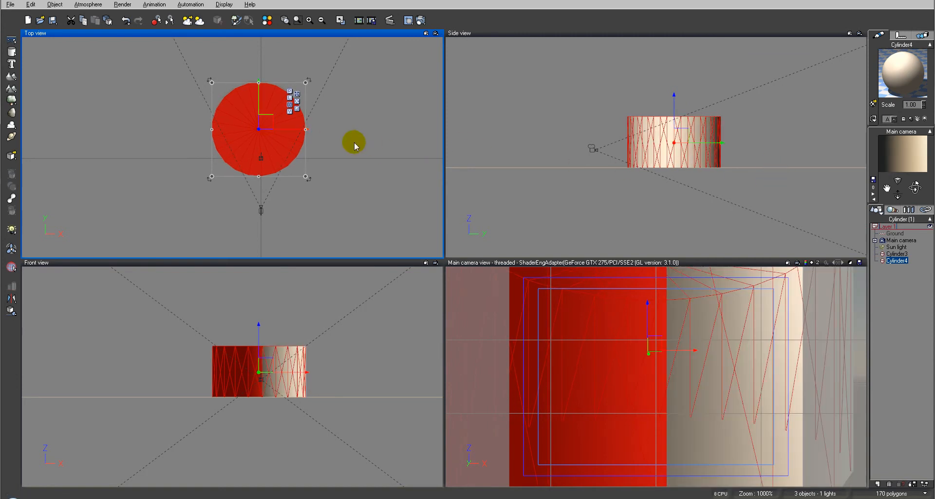
scroll(341, 156, up, 5)
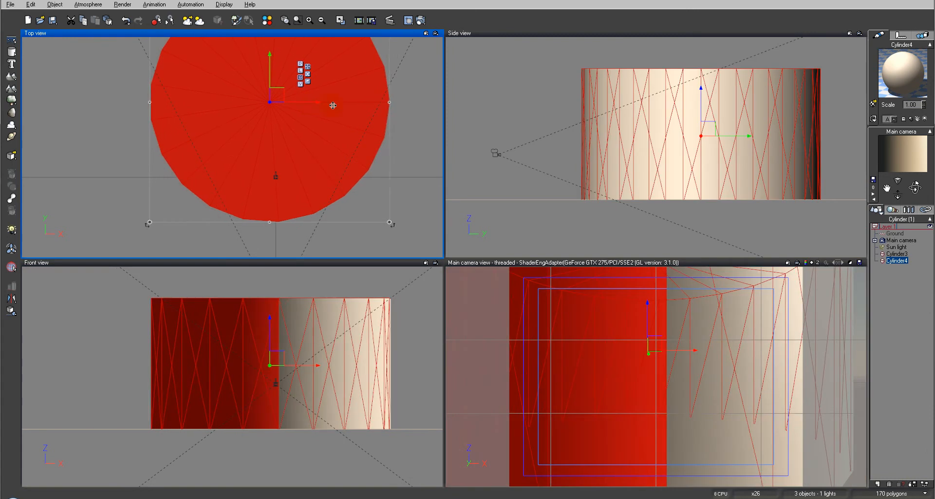
right_drag(379, 114, 380, 162)
right_drag(386, 101, 392, 119)
drag(333, 82, 328, 85)
drag(263, 147, 263, 147)
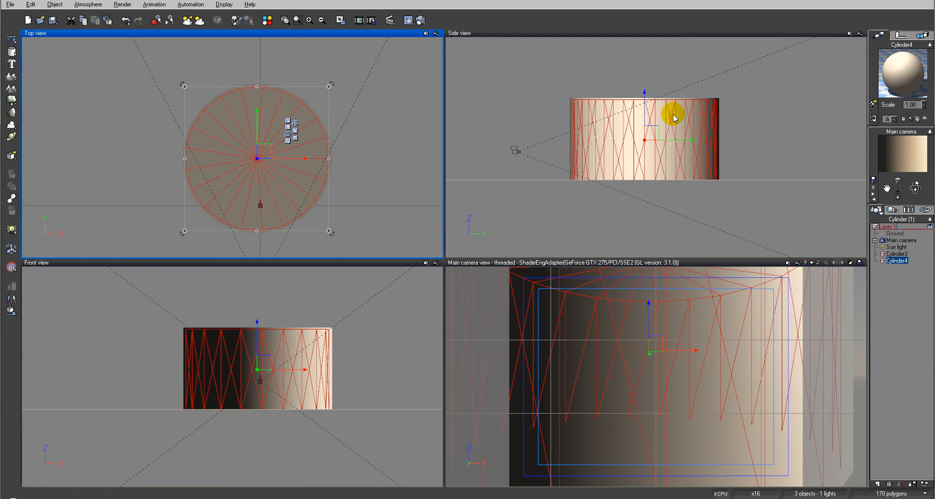
Step: Stretch the inner cylinder above the outer one's top and subtract it from the outer cylinder with Boolean Difference
drag(643, 96, 646, 89)
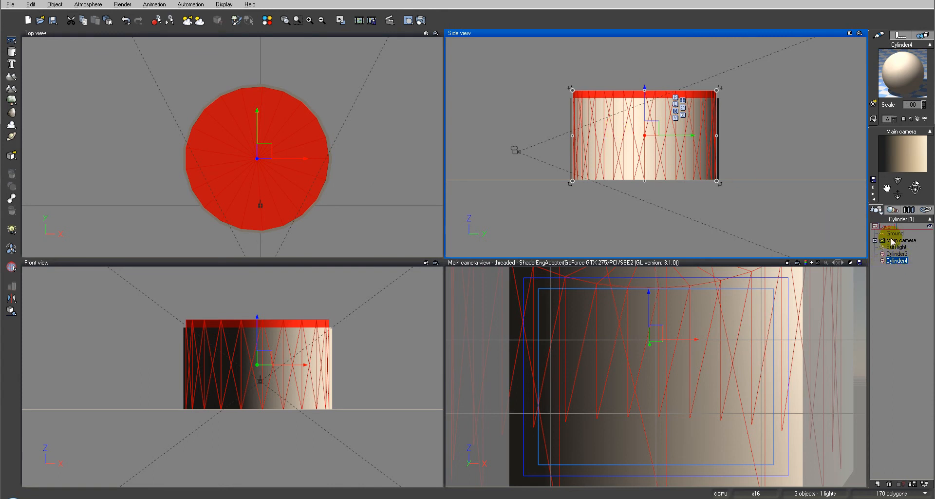
ctrl+click(899, 254)
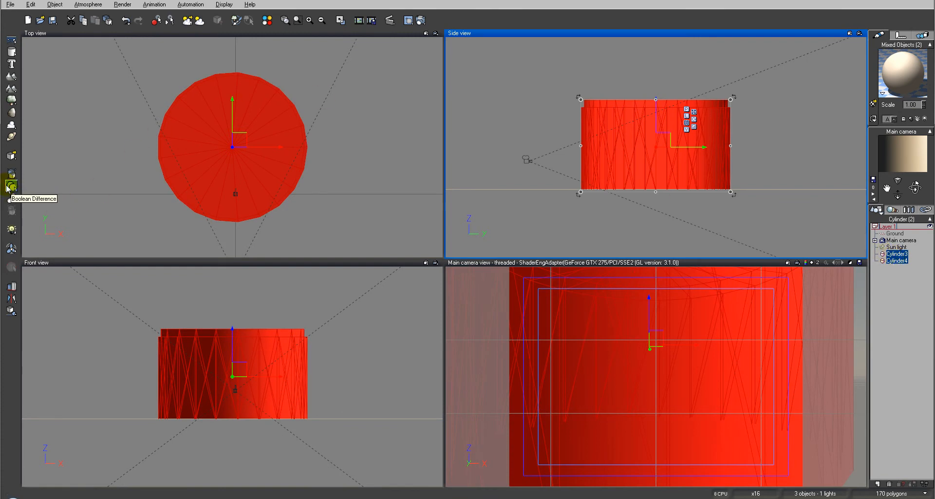
click(10, 187)
Step: Raise and reposition the main camera and angle it downward so it looks into the hollow tub
click(902, 240)
drag(680, 146, 638, 54)
drag(916, 187, 460, 338)
drag(685, 54, 589, 43)
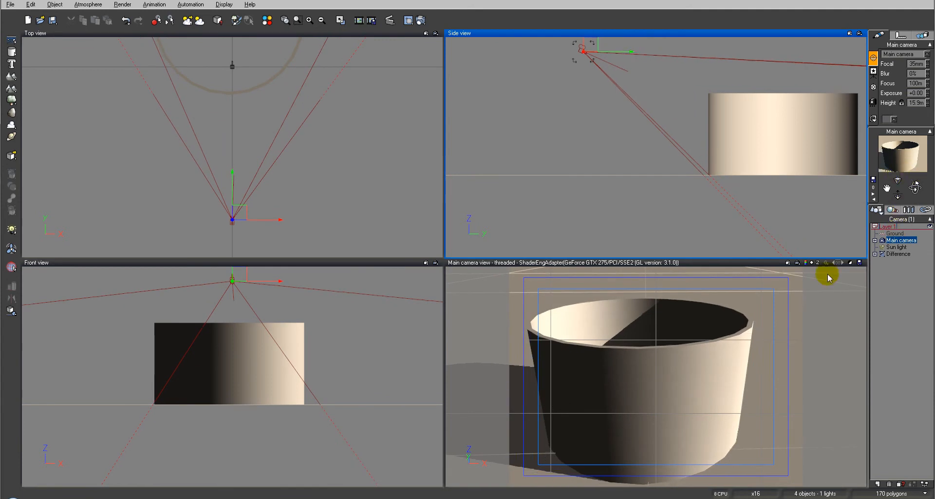
Step: Load the barrel.mat wood material from the bubbles folder onto the Difference object
right_drag(621, 166, 531, 212)
click(720, 192)
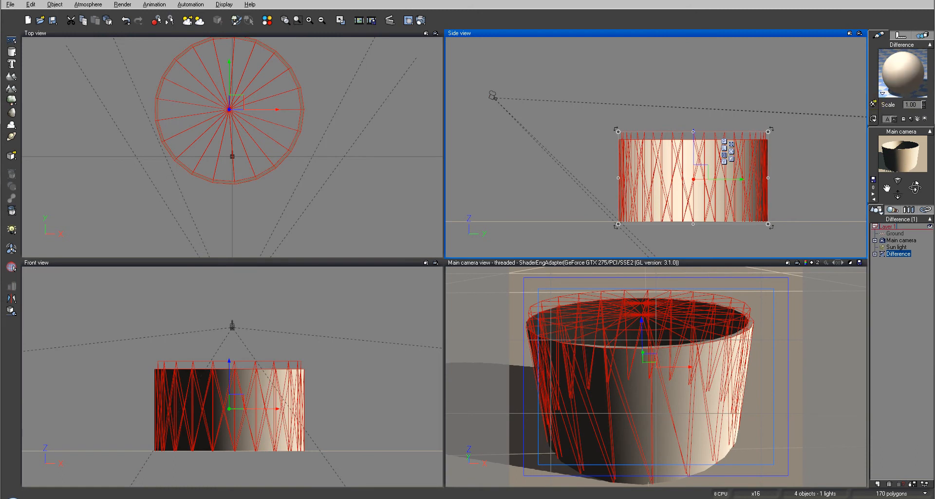
click(873, 103)
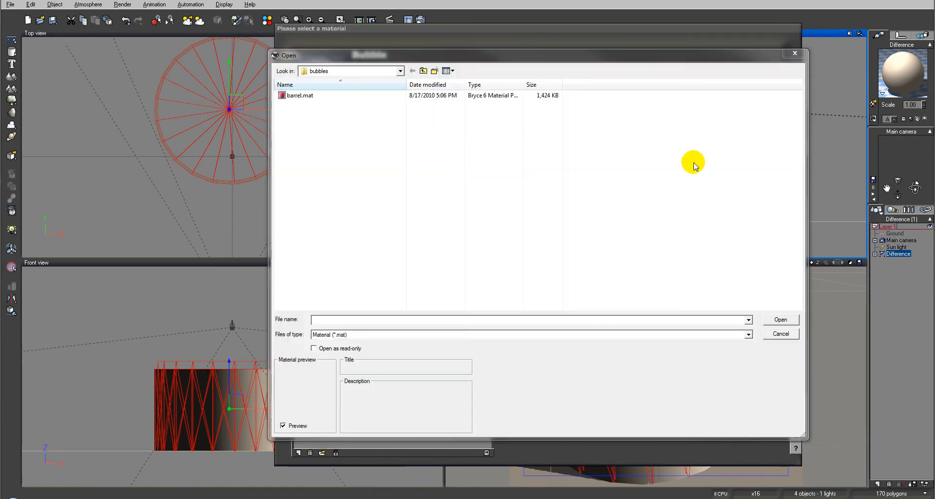
click(300, 95)
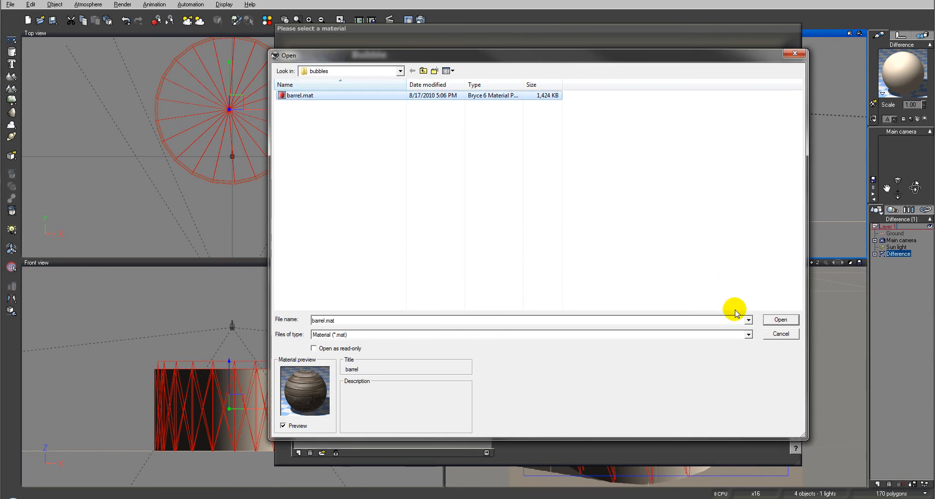
click(781, 319)
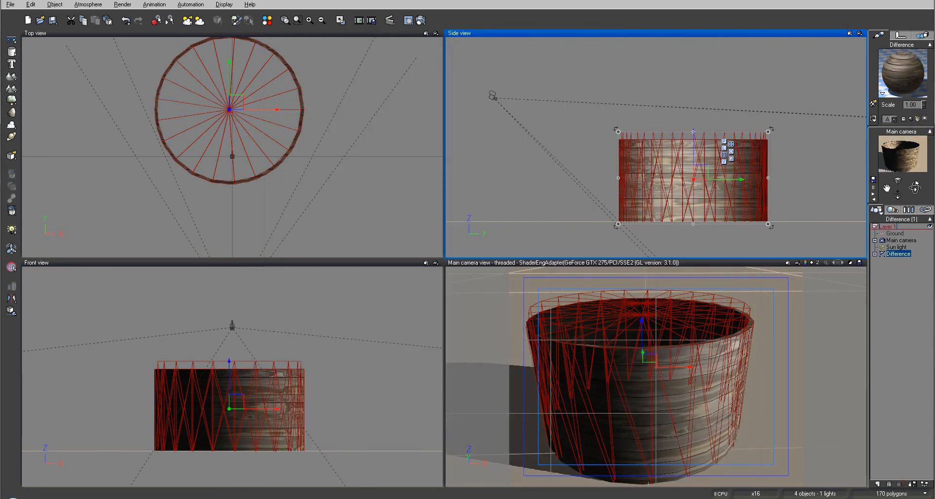
Step: Render the wooden tub to screen at Preview quality to check its material, and close the render
click(421, 21)
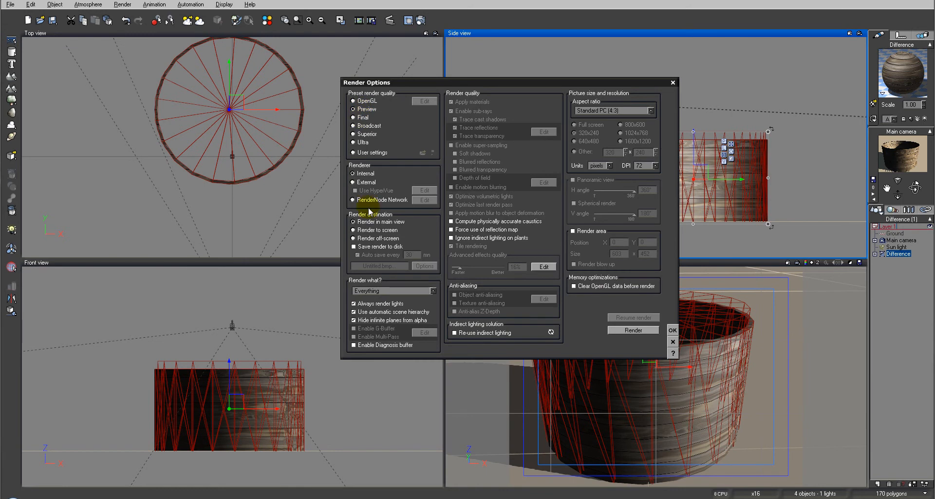
click(366, 231)
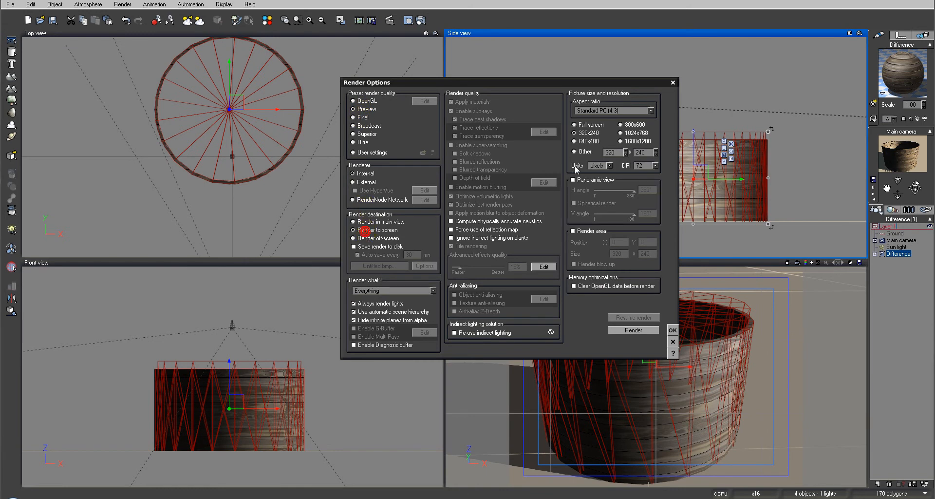
click(633, 330)
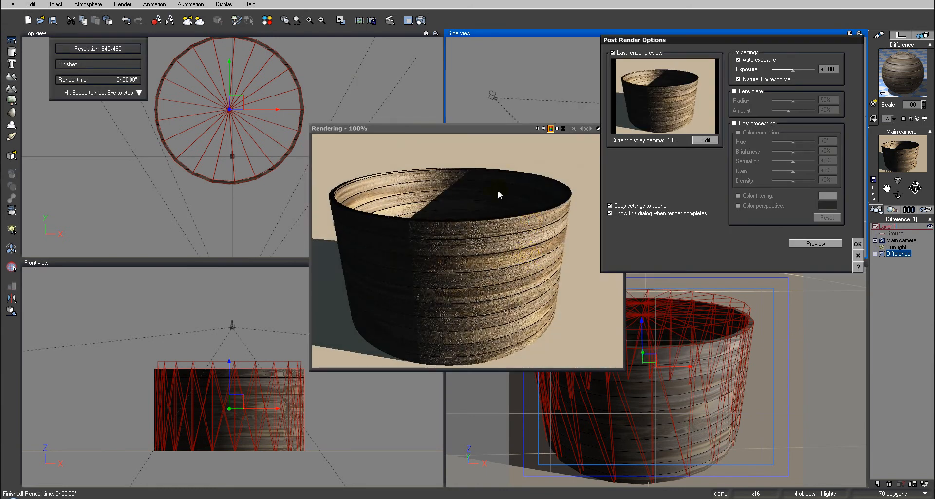
click(856, 244)
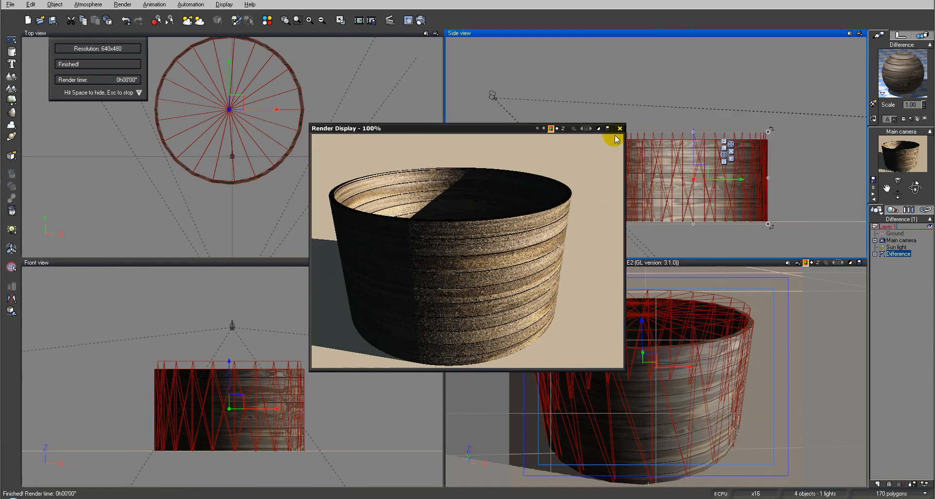
key(Escape)
Step: Add a cylinder for the water, and enlarge and center it to fit closely within the tub walls down to its floor
right_drag(348, 151, 350, 188)
click(11, 52)
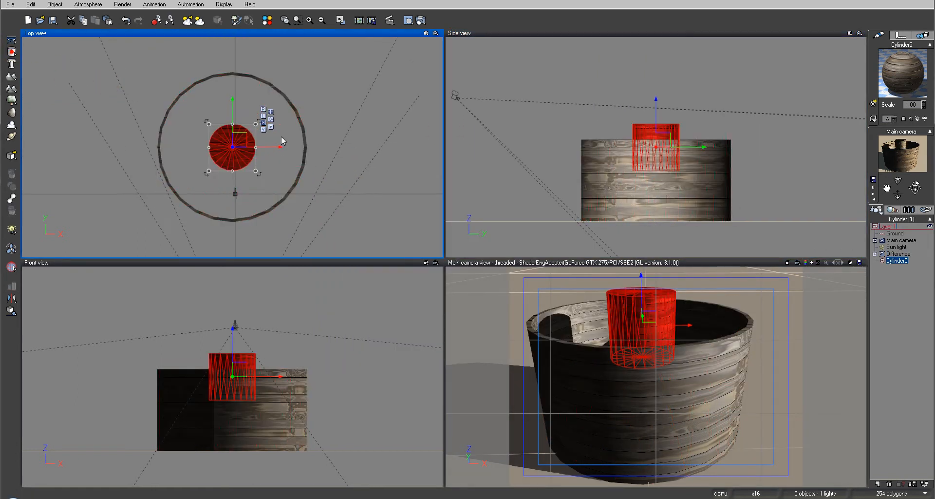
drag(254, 123, 221, 129)
drag(264, 187, 306, 216)
mouse_move(238, 146)
mouse_down()
mouse_move(239, 130)
mouse_move(240, 140)
mouse_up()
drag(300, 77, 308, 74)
drag(235, 133, 232, 136)
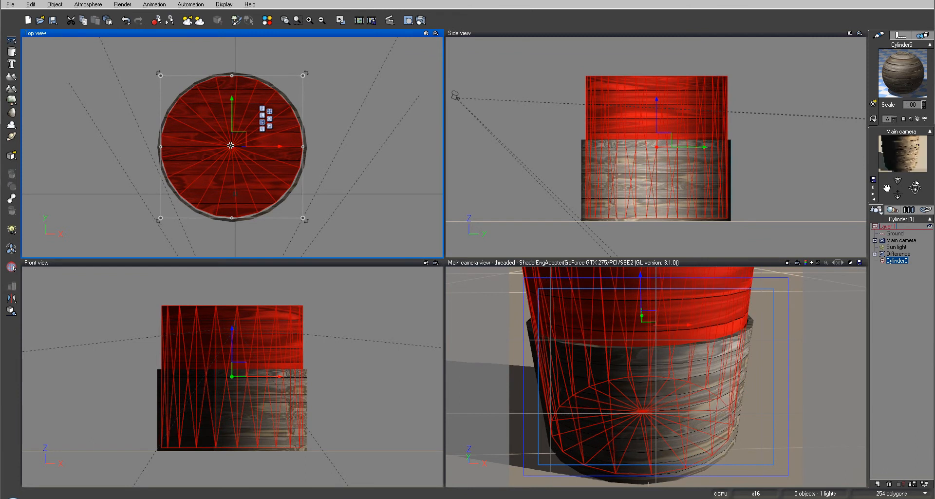
drag(160, 218, 159, 223)
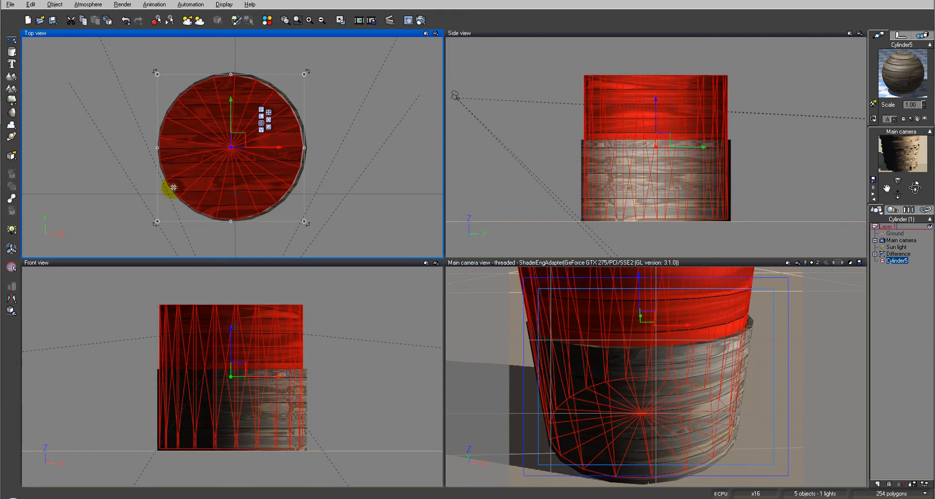
drag(240, 140, 243, 139)
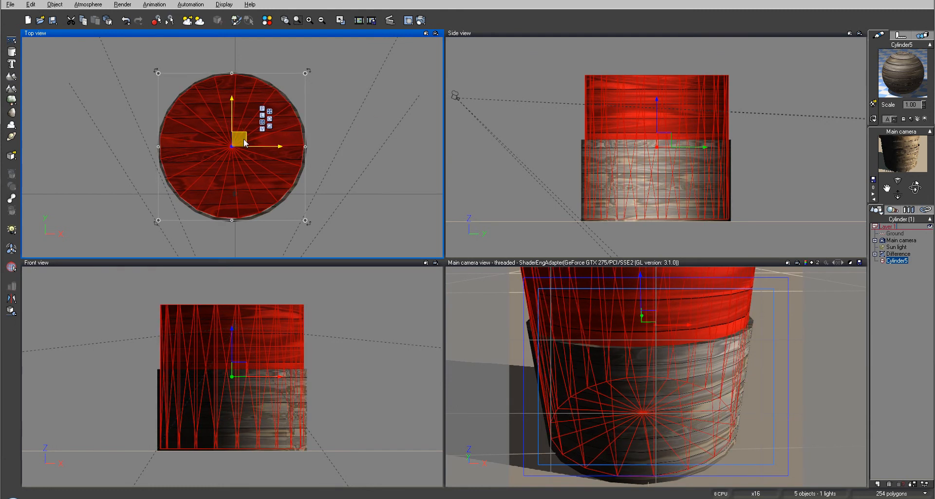
Step: Lower the inner cylinder's top below the tub rim and give it the Tropical water material from the Liquids collection
click(673, 85)
drag(657, 74, 653, 156)
click(872, 103)
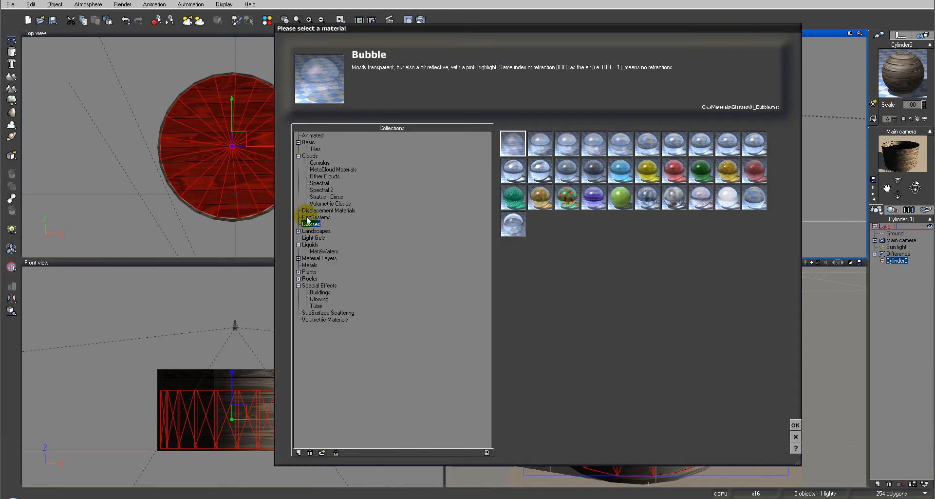
click(316, 245)
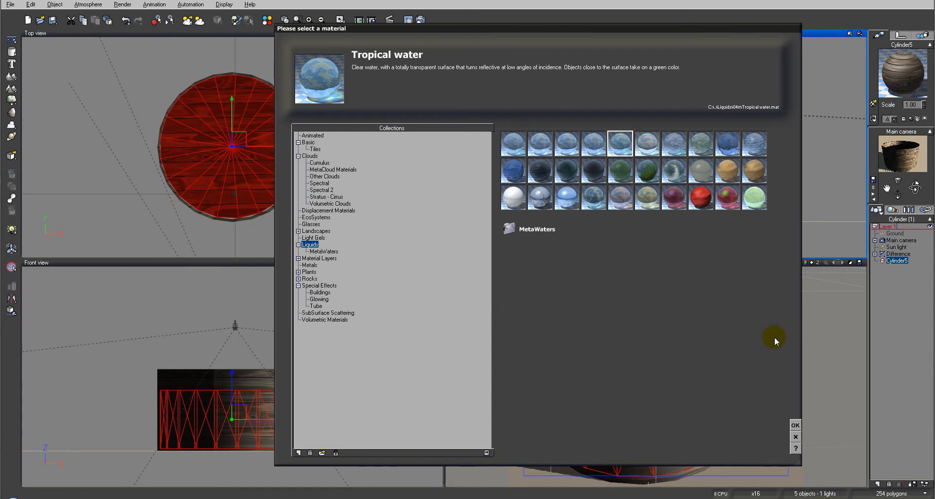
click(796, 427)
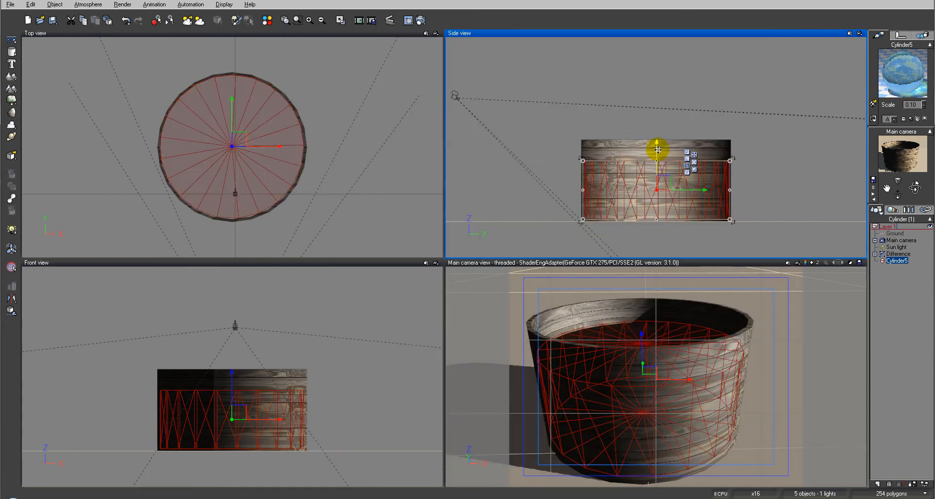
Step: Duplicate the water cylinder upward and paste the copied bubble hypertexture material onto the copy
alt+drag(658, 151, 657, 96)
right_click(919, 61)
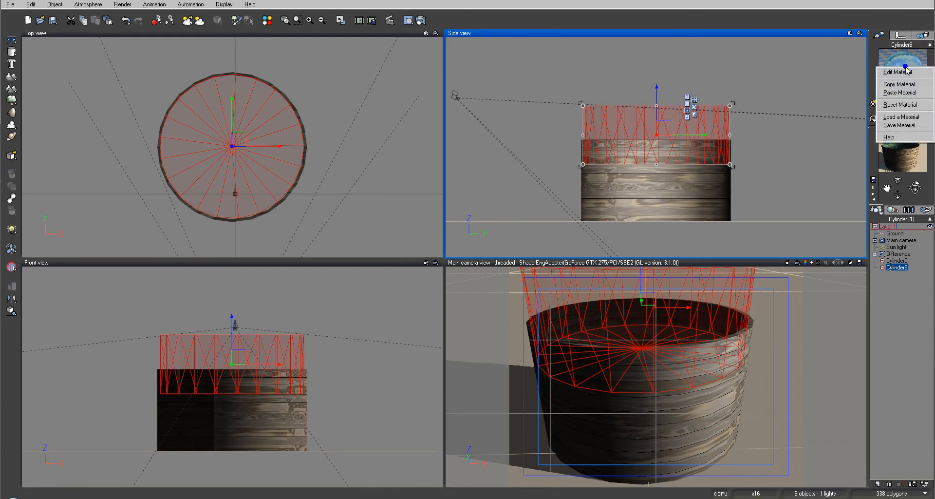
click(906, 91)
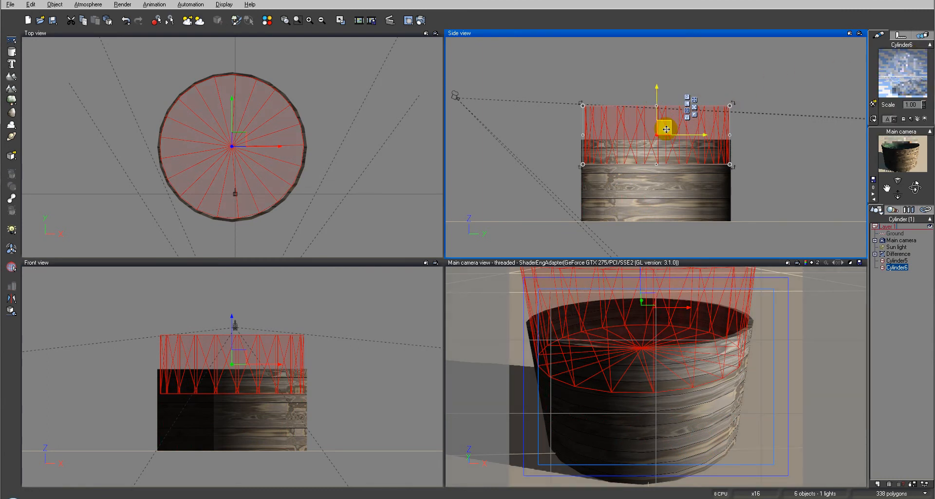
Step: Reduce the bubble cylinder's height so its top sits only slightly above the tub rim
drag(650, 105, 657, 128)
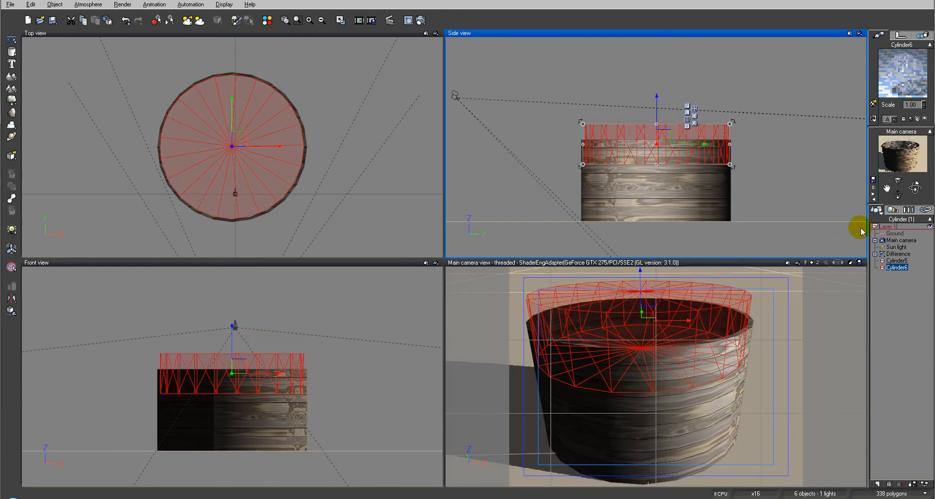
drag(657, 122, 657, 128)
right_drag(366, 114, 400, 127)
Step: Import an external object into the scene with decimating, centering and resizing left off
click(668, 171)
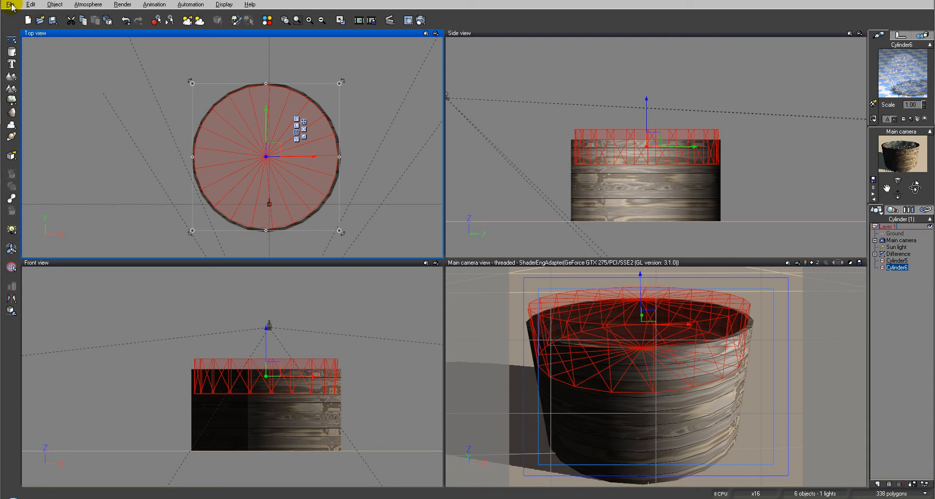
click(10, 5)
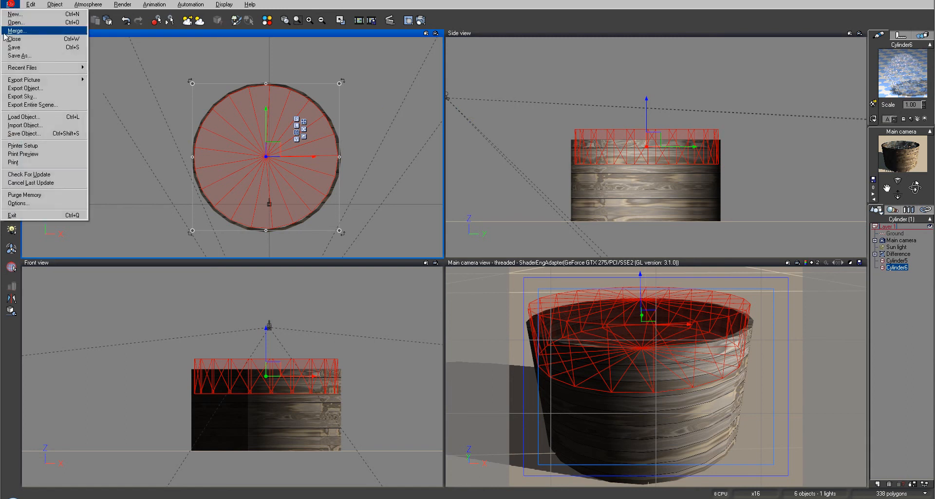
click(32, 126)
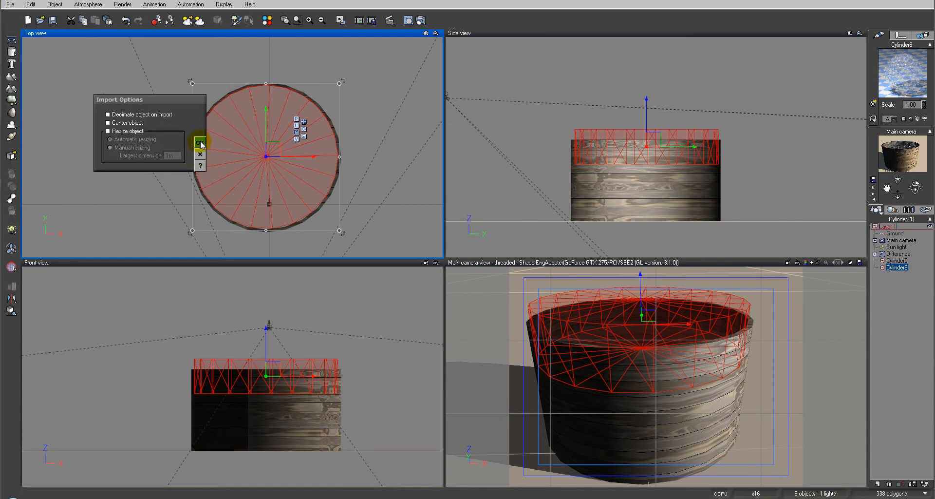
click(200, 142)
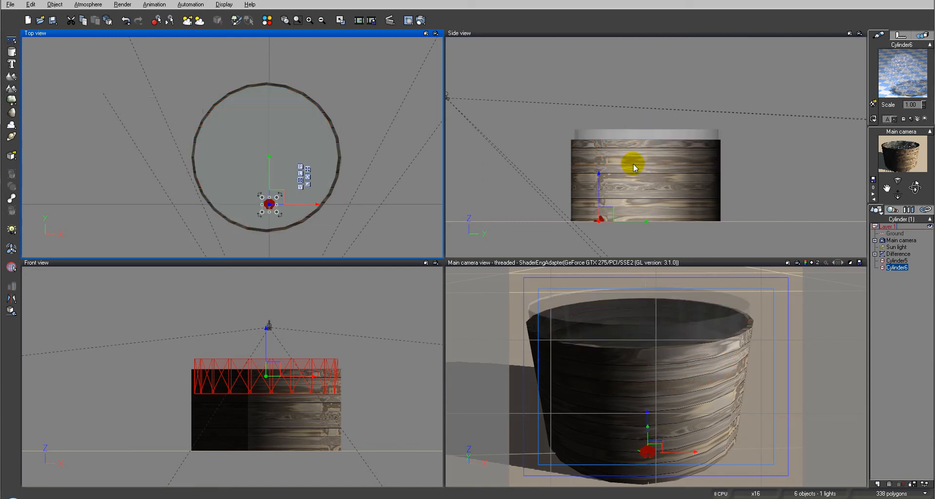
Step: Enlarge the imported man to fit inside the tub, center him in it and rotate him toward the tub's side in plan
click(600, 216)
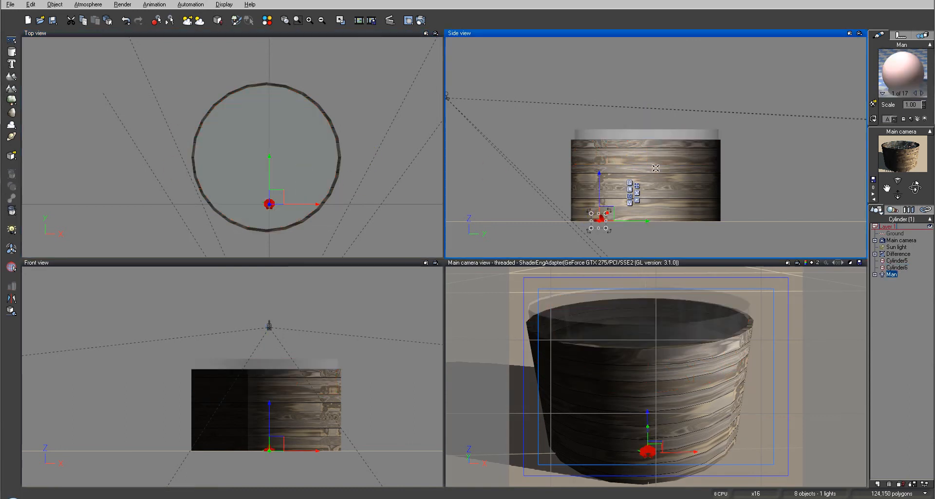
drag(607, 213, 737, 117)
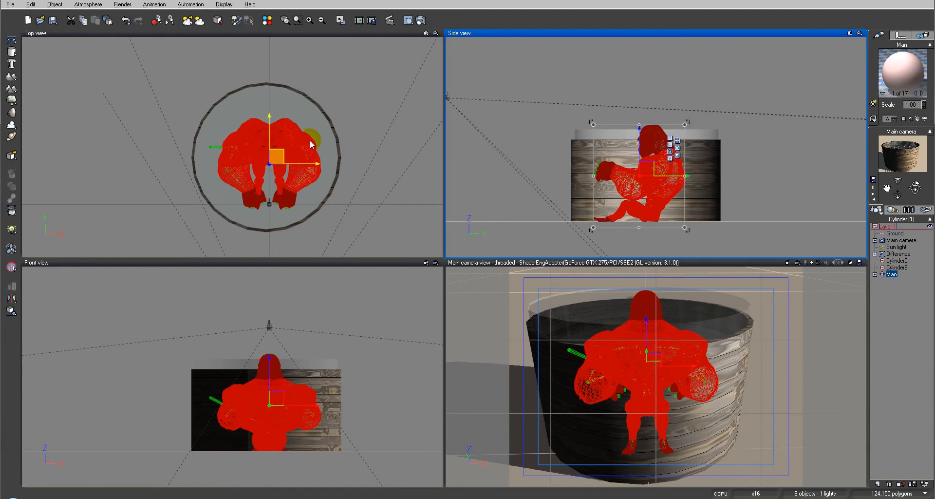
drag(279, 154, 263, 143)
drag(312, 198, 270, 151)
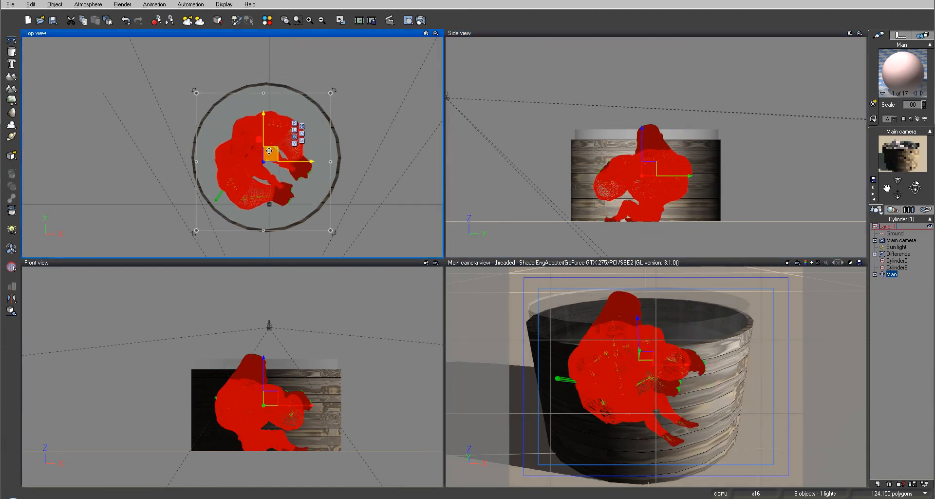
Step: Raise the man until his head and shoulders clear the rim, enlarge him slightly and fine-tune his position against the tub wall
click(645, 172)
drag(647, 160, 655, 135)
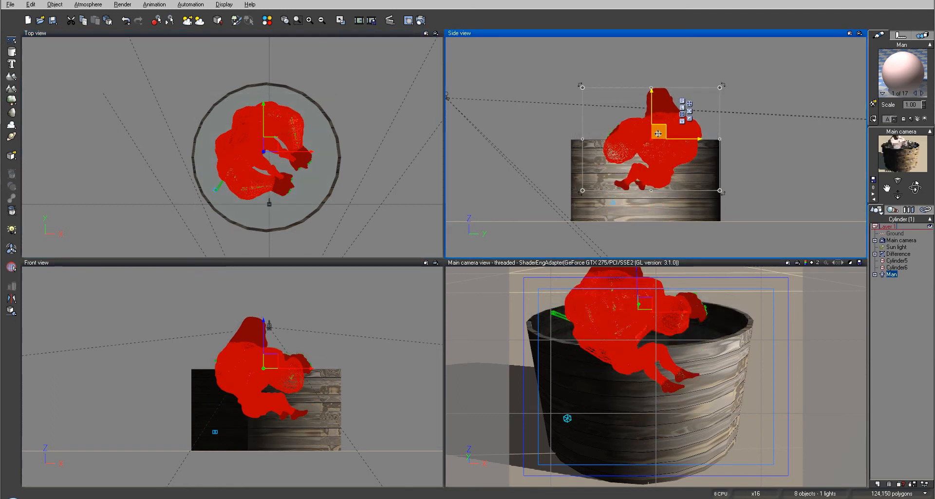
drag(720, 87, 748, 73)
drag(266, 132, 261, 142)
drag(651, 133, 651, 142)
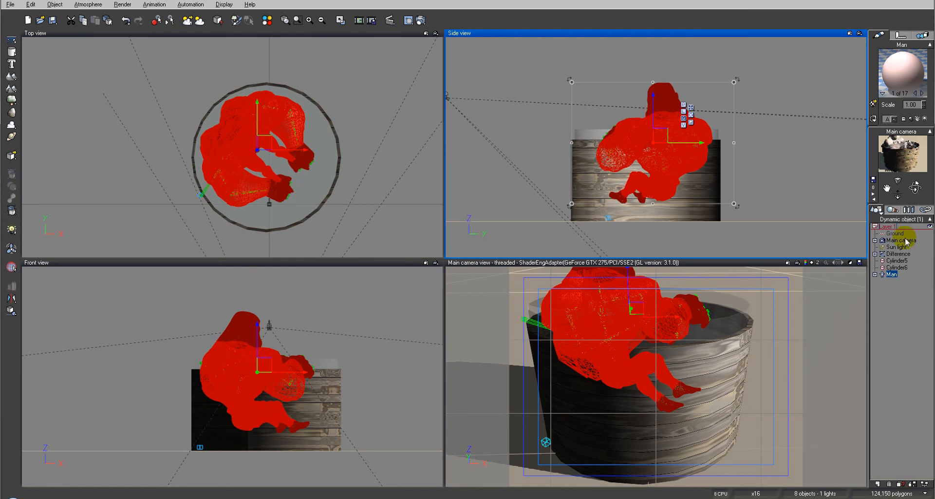
Step: Raise the main camera and tilt it downward so the man and the tub's interior are framed from above
click(901, 240)
drag(642, 109, 643, 91)
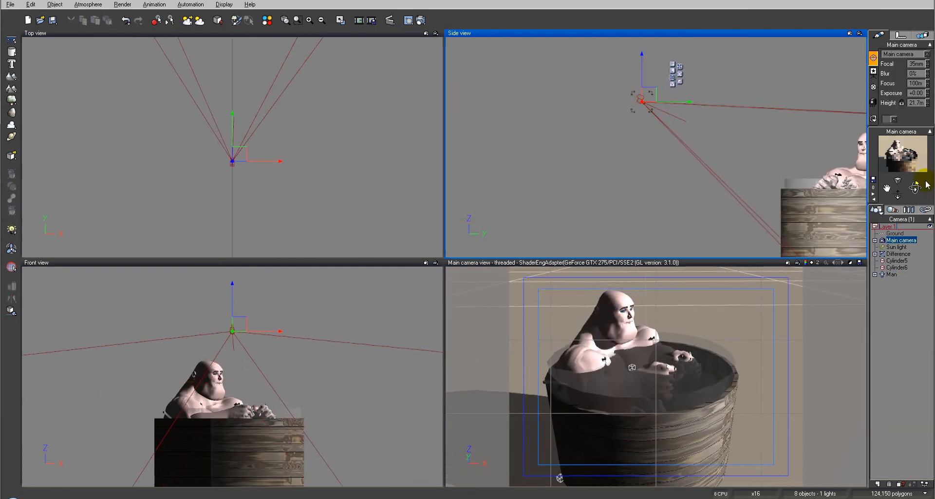
drag(916, 188, 917, 195)
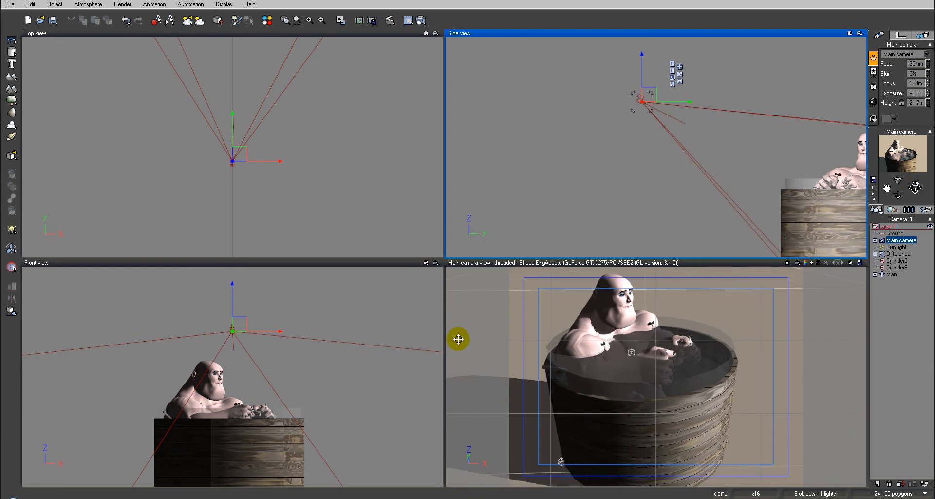
Step: Apply the CheckerBoard material from the Basic collection to the ground
click(895, 233)
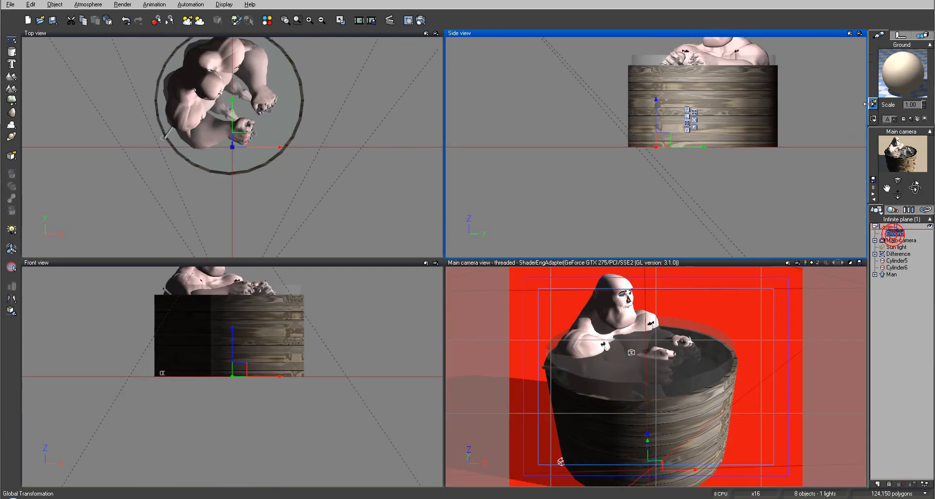
click(874, 103)
click(308, 142)
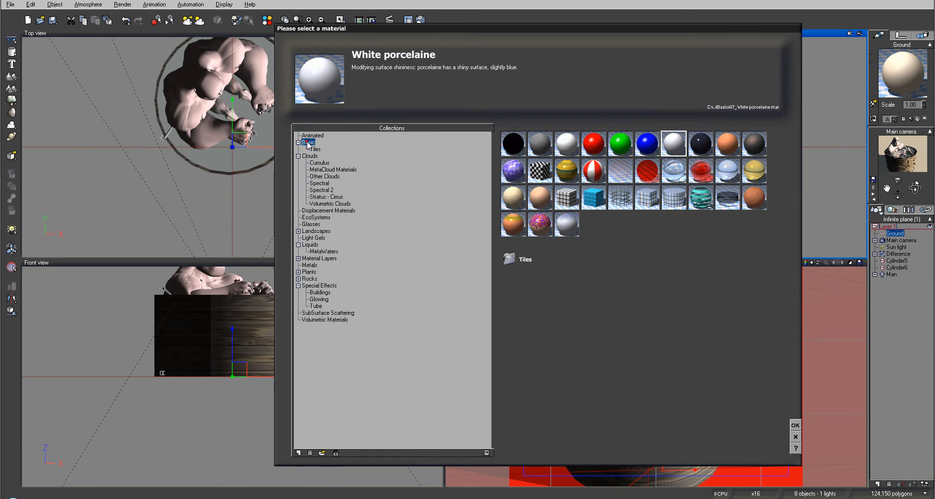
click(540, 170)
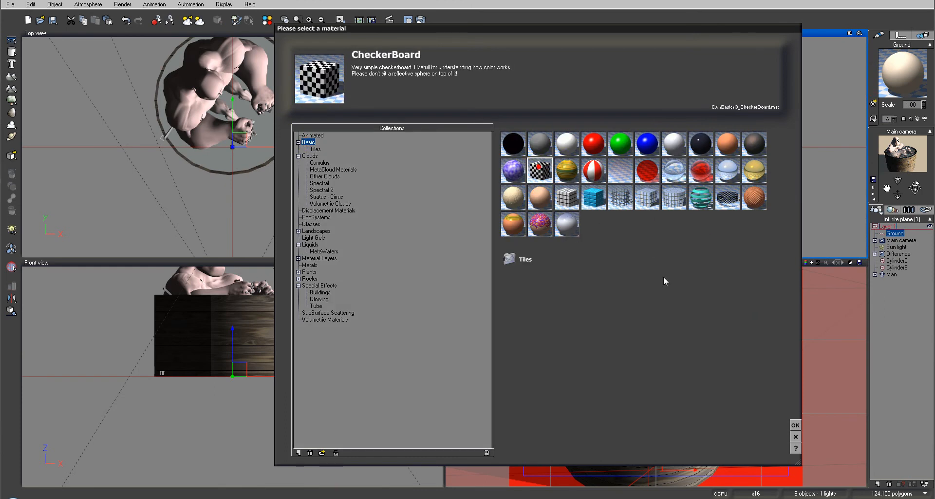
click(795, 424)
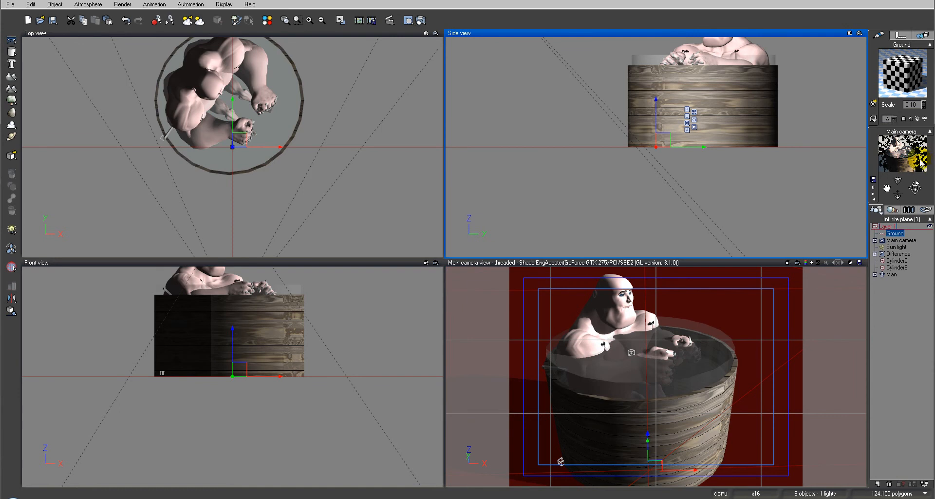
Step: Replace the ground material with Tiles 1 from the Tiles collection
click(873, 104)
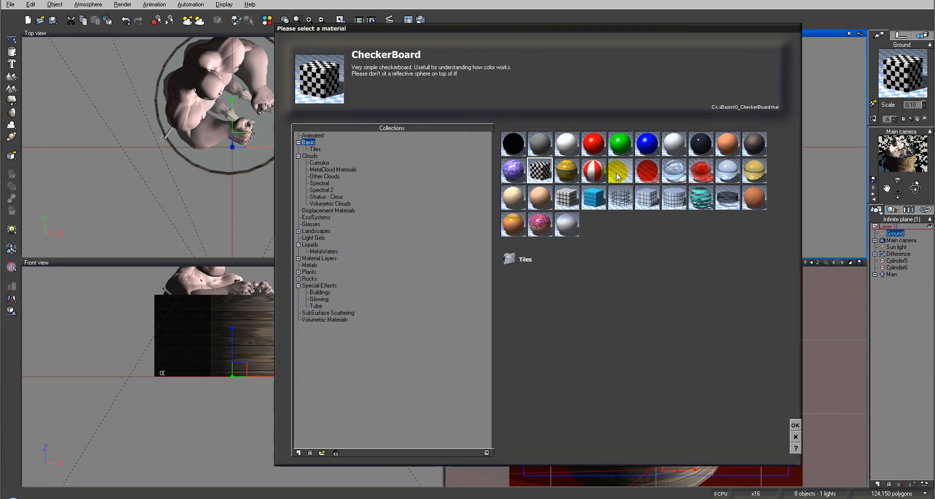
click(564, 191)
click(314, 149)
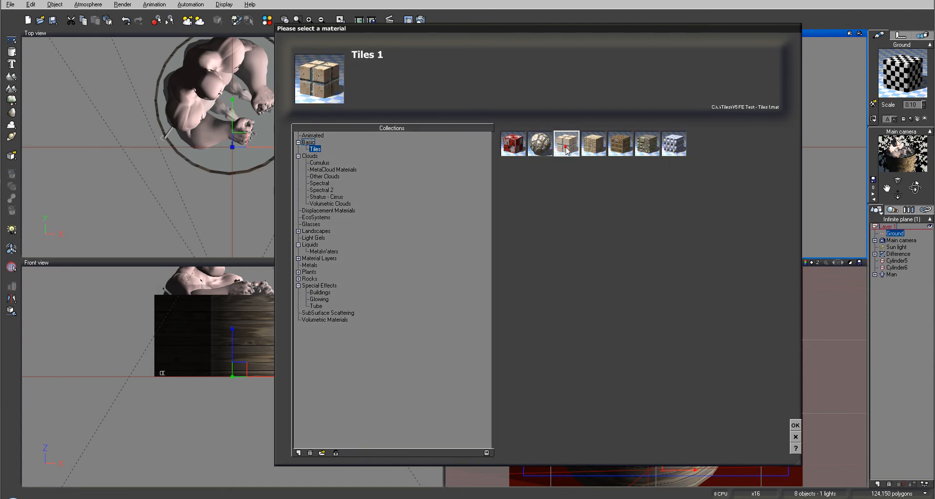
click(795, 425)
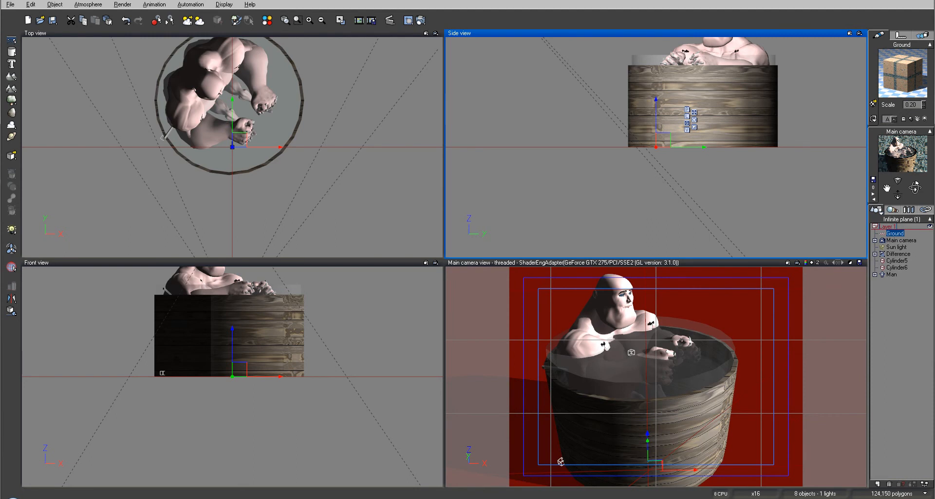
Step: Render the scene to examine the man, the water and the tiled ground, and close the render
click(430, 20)
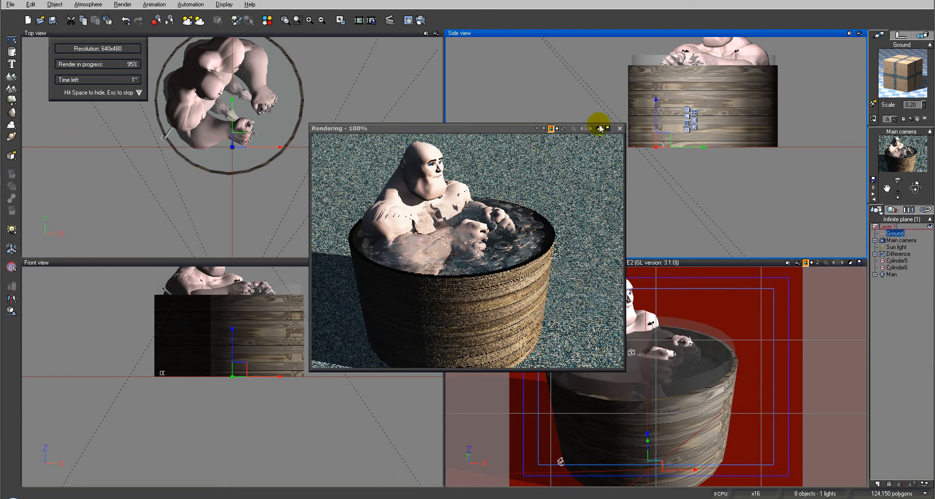
click(593, 162)
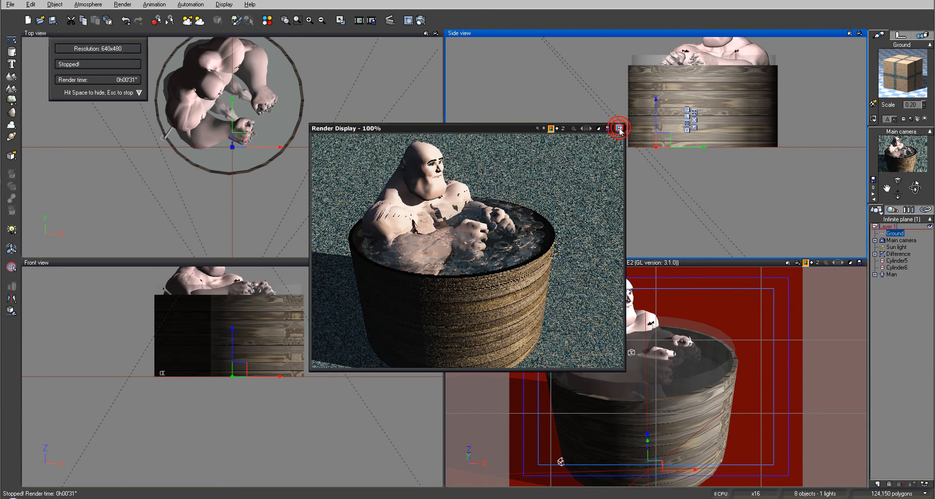
click(620, 129)
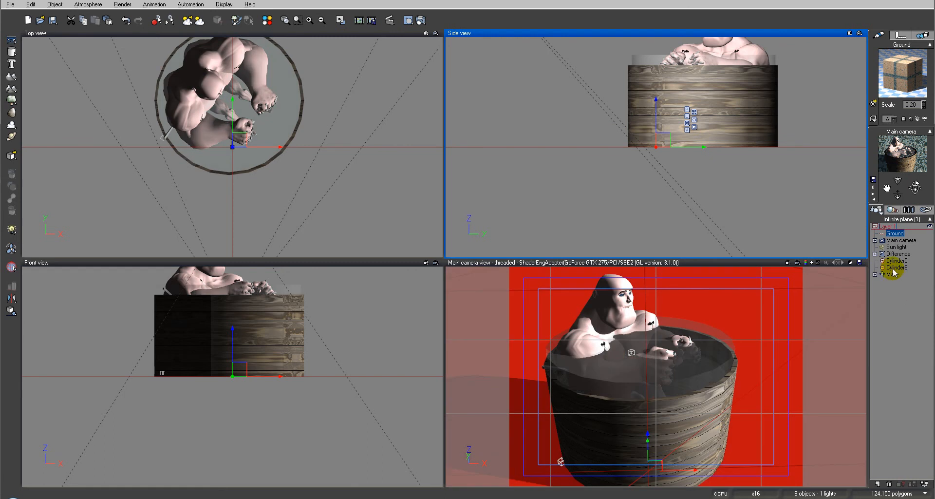
Step: Change the ground material to White porcelaine from the Basic collection
click(874, 103)
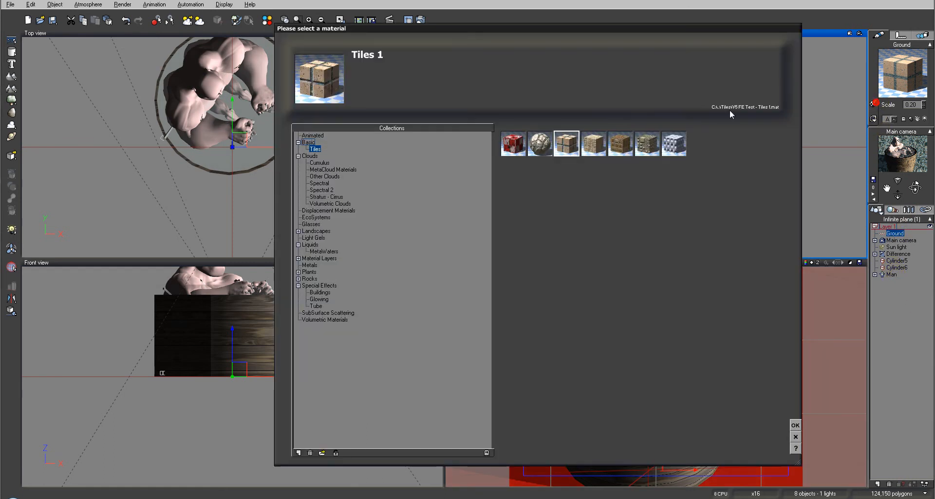
click(308, 142)
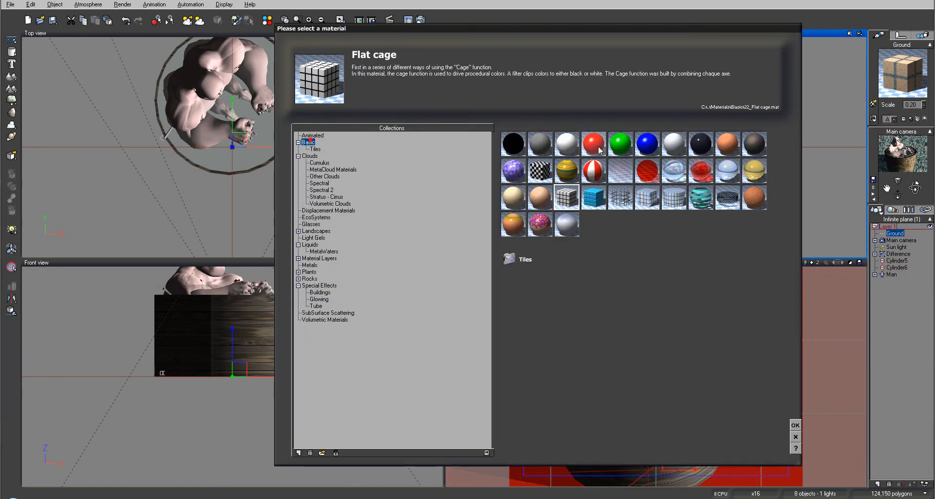
click(674, 143)
click(795, 425)
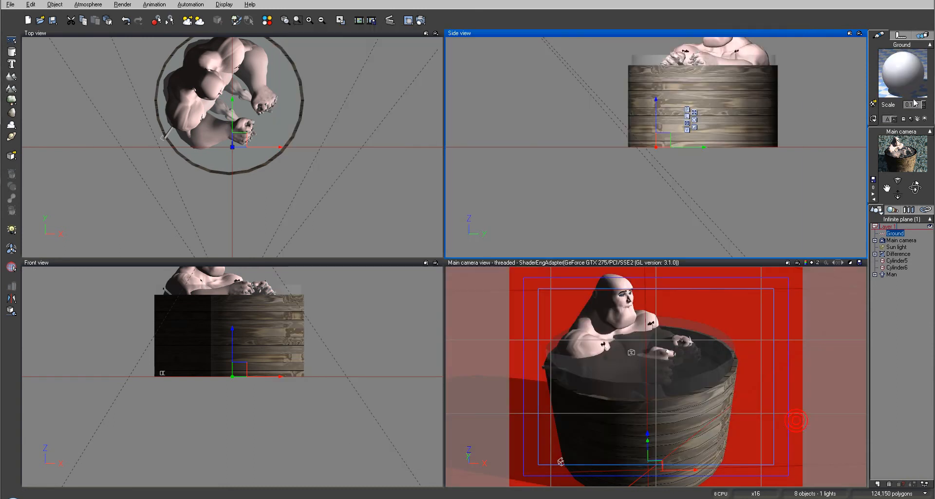
click(921, 146)
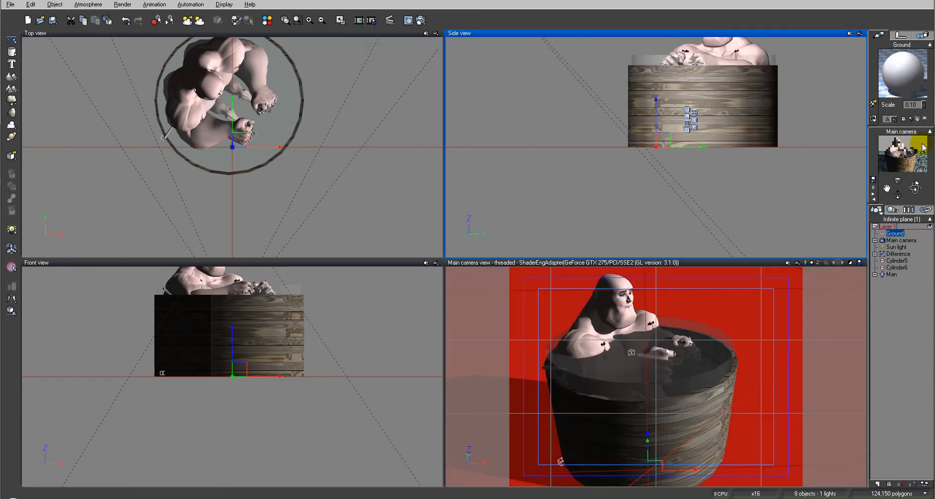
Step: Raise the top of the water cylinder closer to the tub rim
click(896, 261)
click(670, 166)
drag(665, 158, 659, 148)
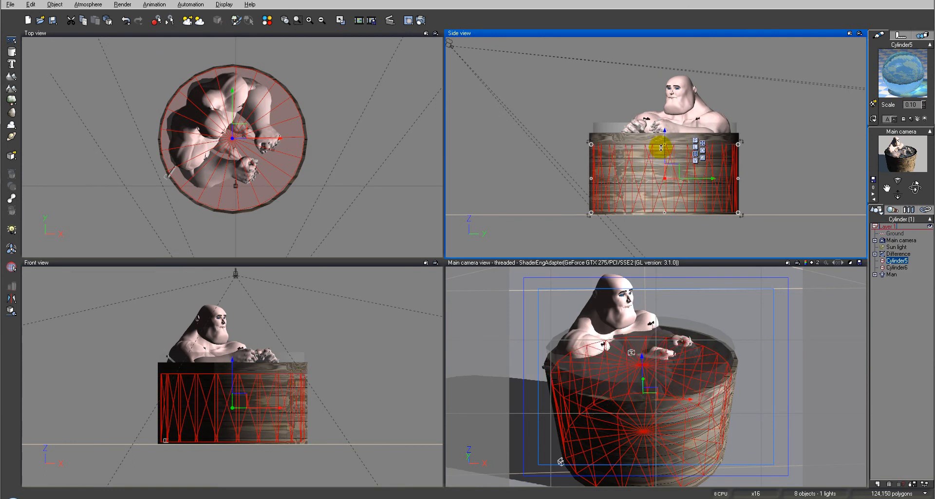
Step: Move the bubble cylinder up so more of it rises above the tub rim and set its material scale to 0.70
click(898, 267)
click(640, 120)
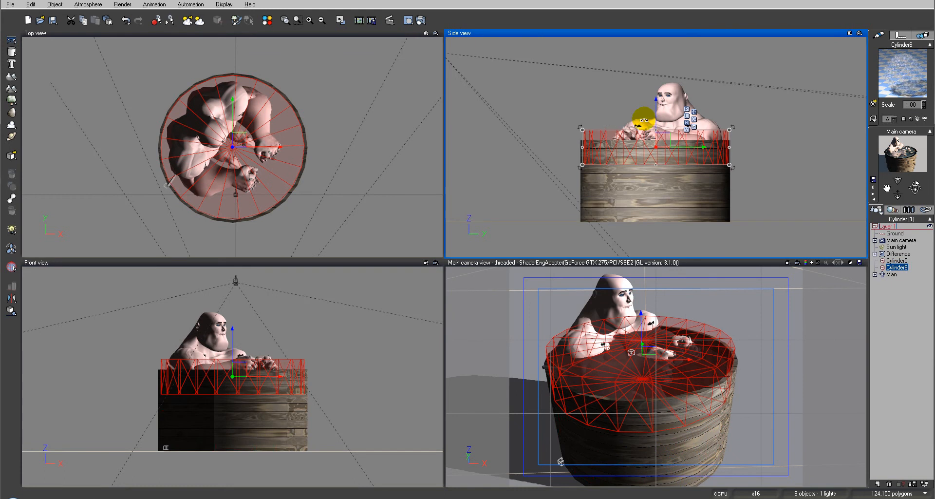
drag(655, 118, 655, 104)
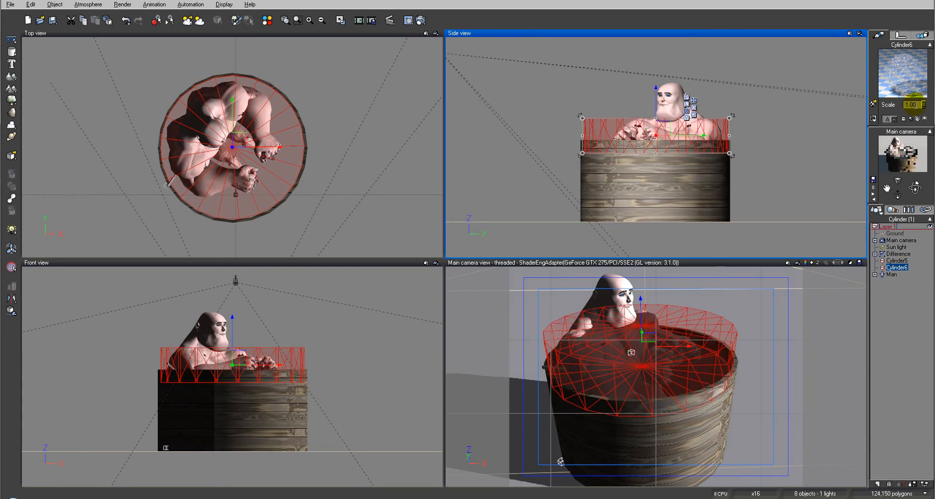
click(925, 104)
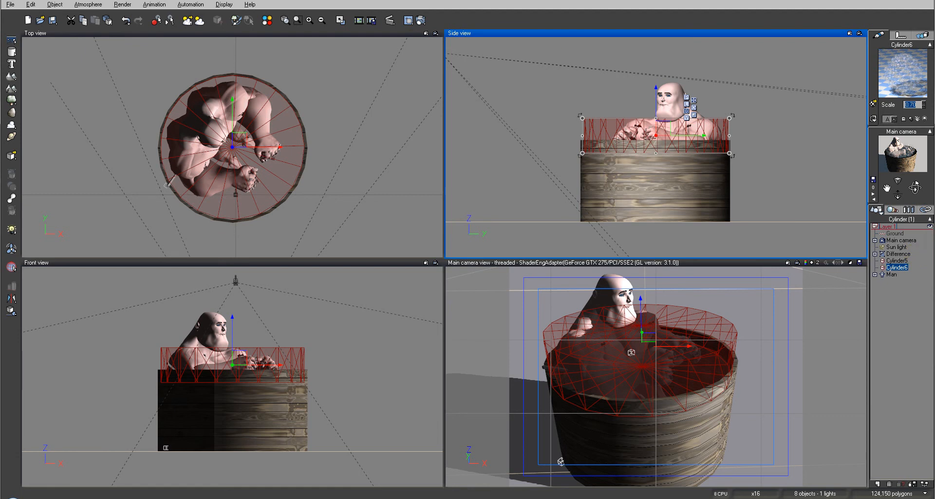
Step: Render the scene to check the bubble layer around the man, and close the render
click(420, 23)
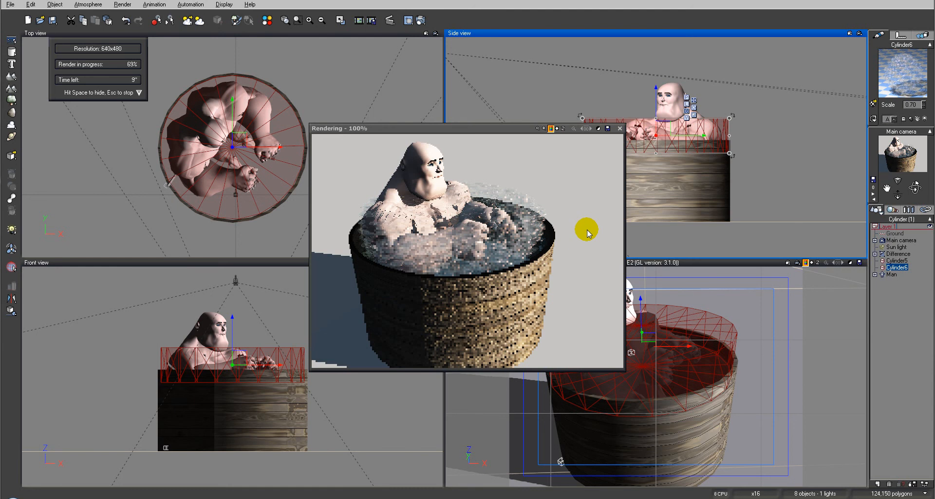
click(619, 129)
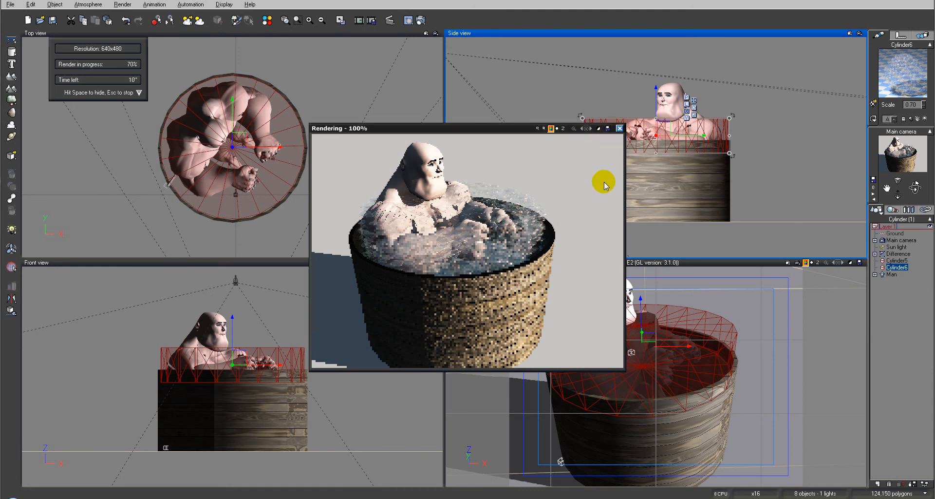
click(421, 19)
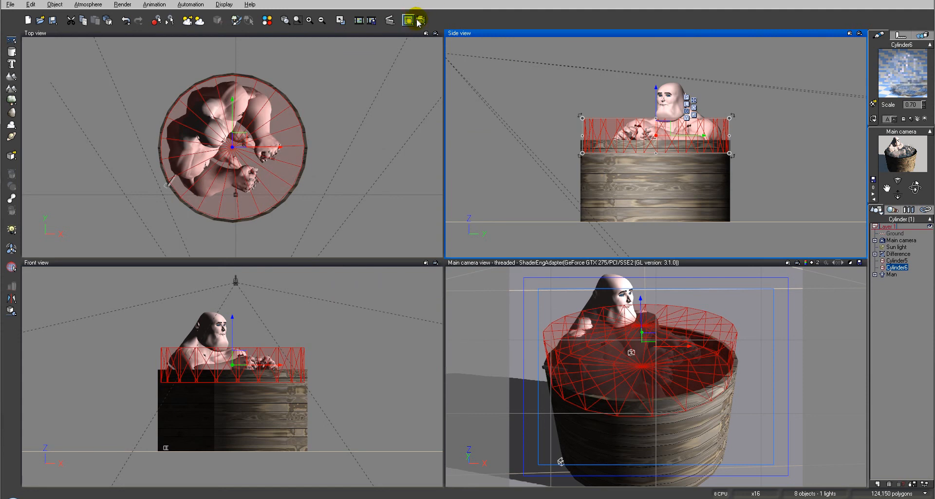
Step: Set the atmosphere lighting to Global radiosity with a light balance of 37% and a darker muted blue ambient light color
click(88, 4)
click(91, 49)
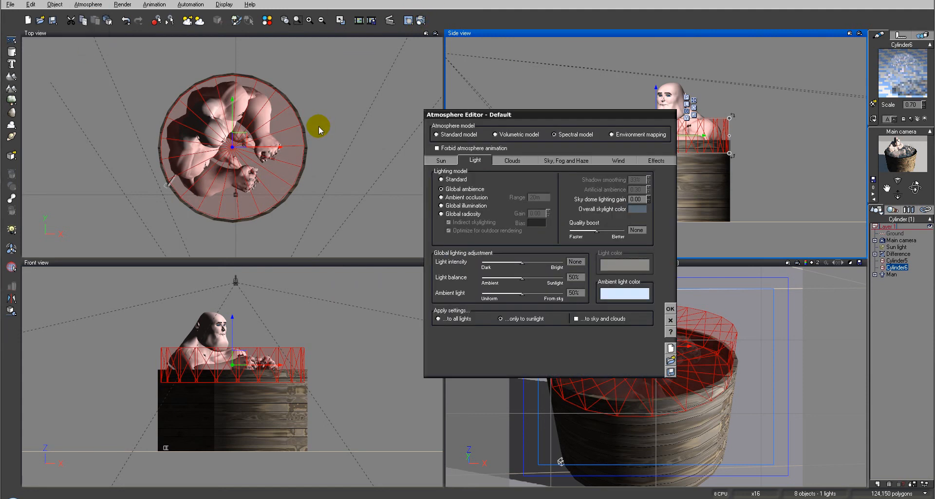
click(460, 214)
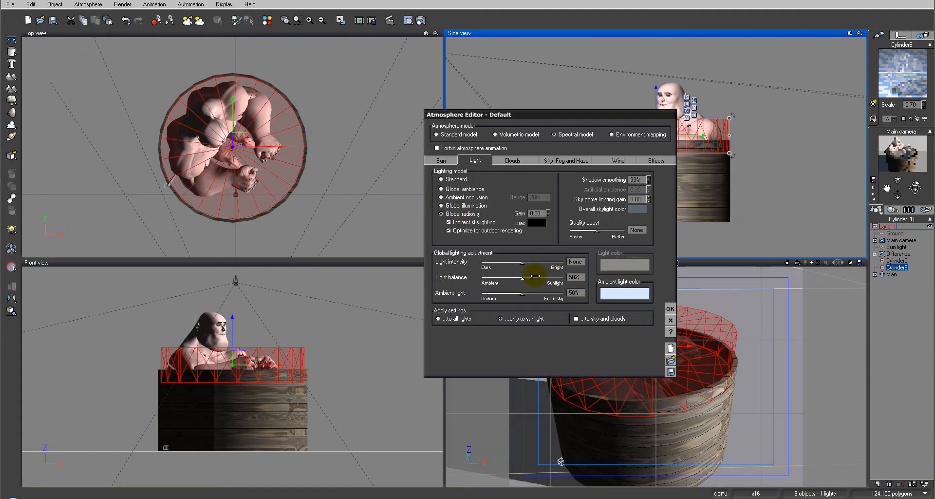
click(622, 294)
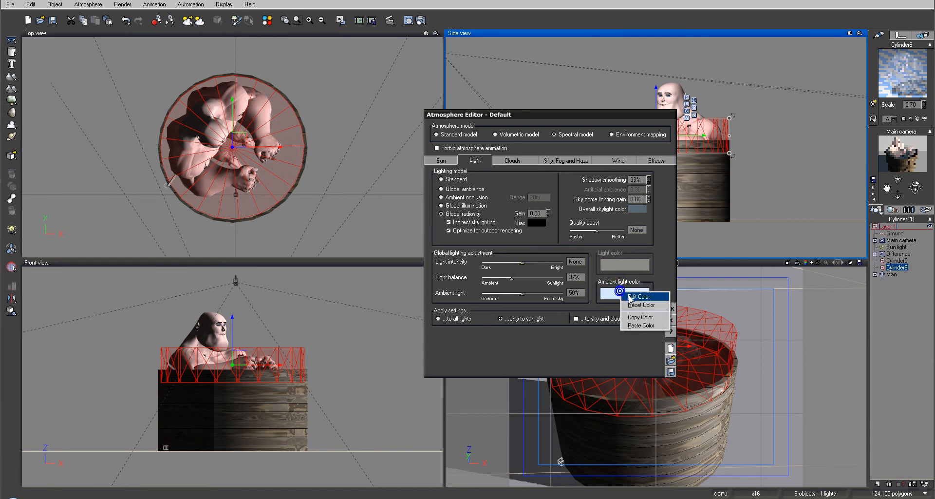
click(629, 294)
drag(505, 291, 539, 282)
click(554, 342)
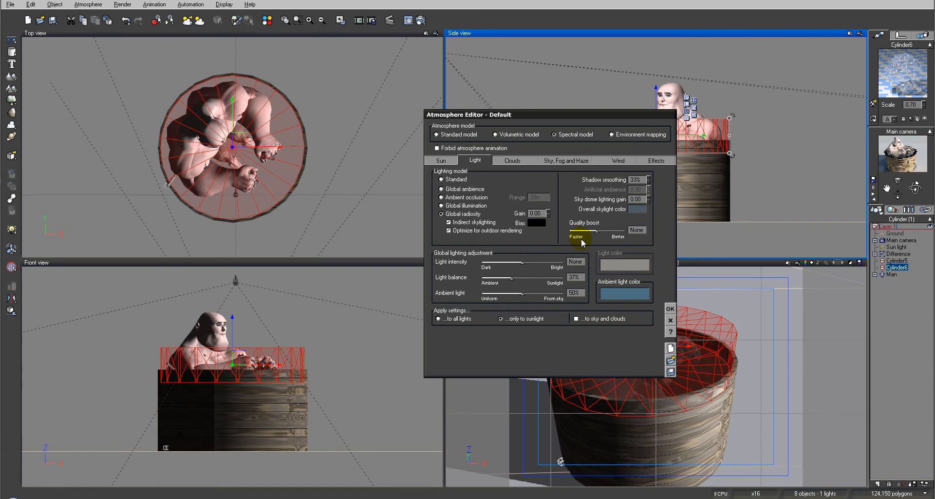
click(670, 308)
Step: Move the sun light a little farther behind the main camera in the top view to shift the tub's shadow
click(897, 246)
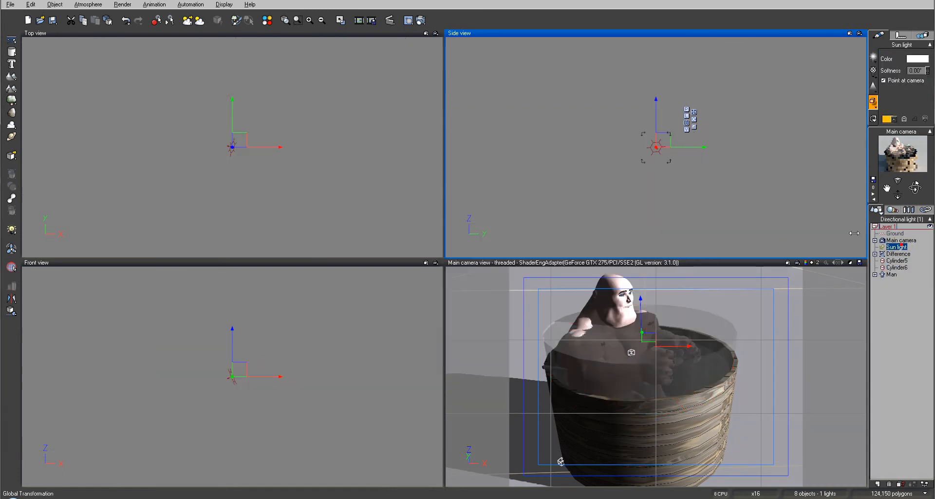
right_click(330, 162)
right_drag(281, 157, 296, 188)
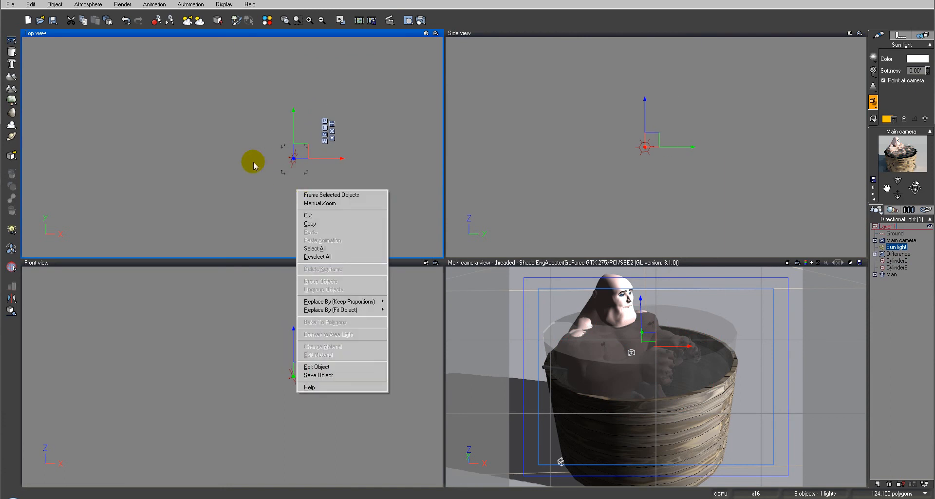
right_drag(253, 161, 252, 185)
scroll(252, 185, down, 2)
scroll(253, 185, down, 5)
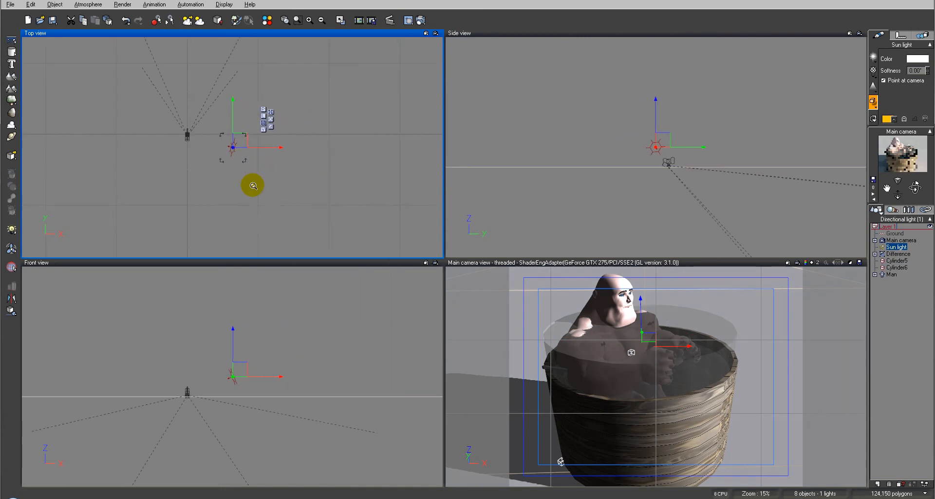
drag(243, 152, 242, 160)
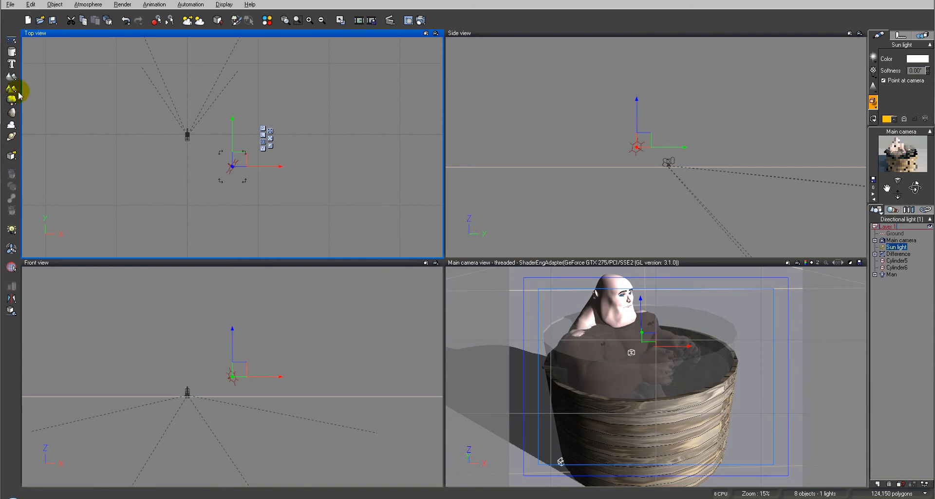
Step: Add a point light to the left of the main camera and lower it closer to the camera's height in the side view
click(11, 229)
drag(239, 142, 161, 122)
click(692, 132)
right_drag(719, 156, 604, 141)
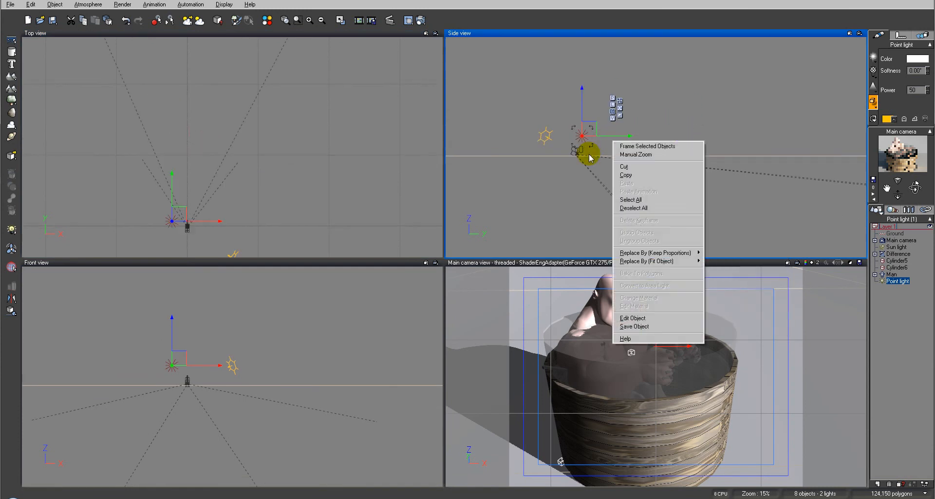
click(589, 154)
scroll(589, 155, up, 2)
right_drag(536, 161, 784, 164)
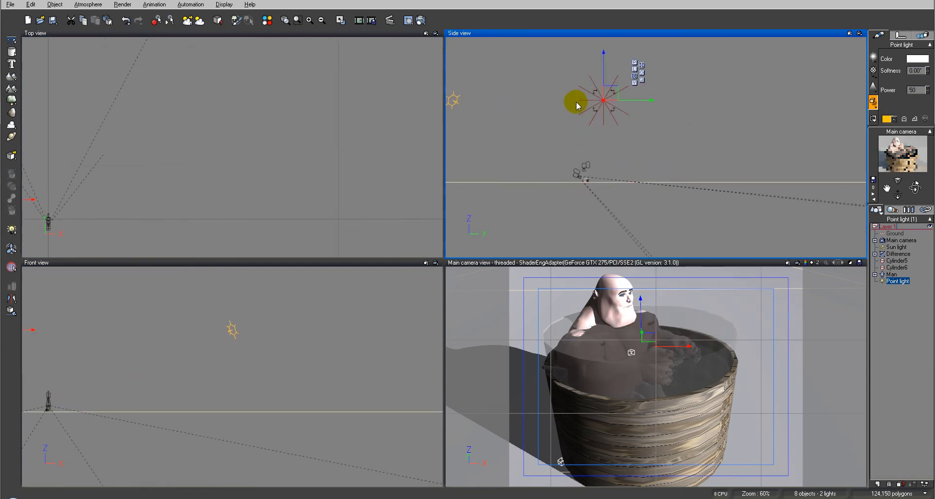
drag(617, 91, 614, 147)
Step: Move the point light in the top view to the left side of the tub, roughly level with it, and set its power to 30
right_drag(129, 146, 333, 91)
scroll(280, 147, up, 2)
drag(66, 105, 207, 150)
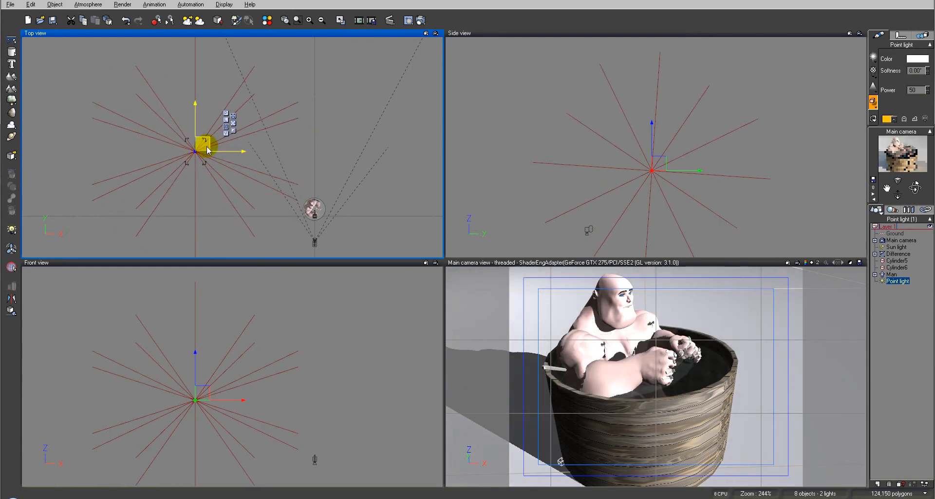
drag(207, 150, 216, 211)
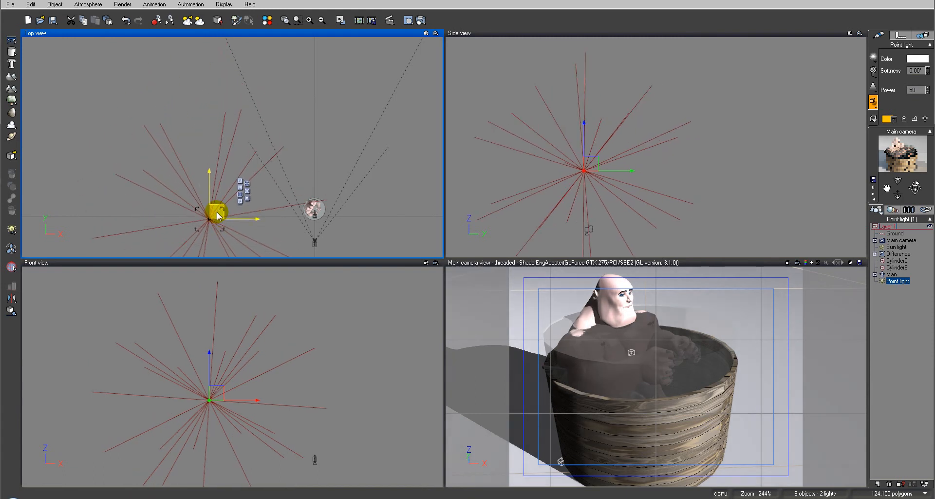
click(929, 92)
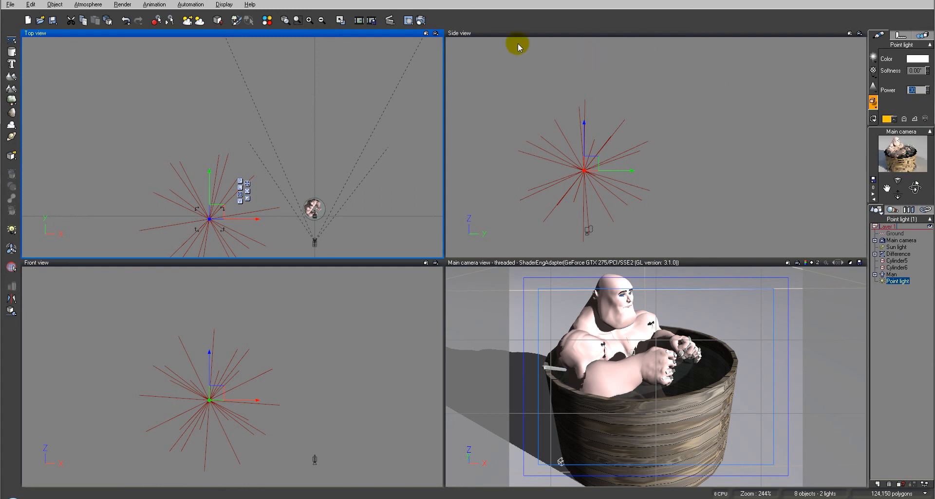
Step: Render the scene to screen at Final quality and 640x480 to check the lighting and bubbles, and close the render display
click(409, 19)
click(367, 118)
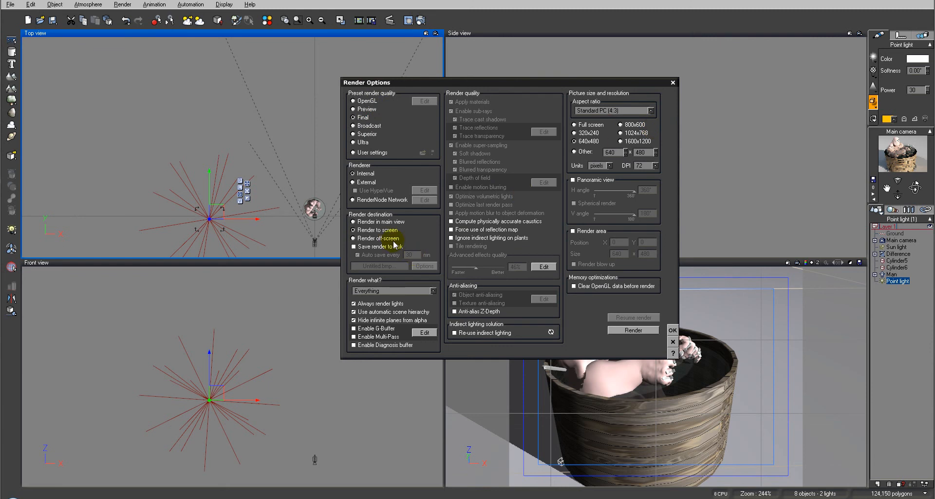
click(615, 330)
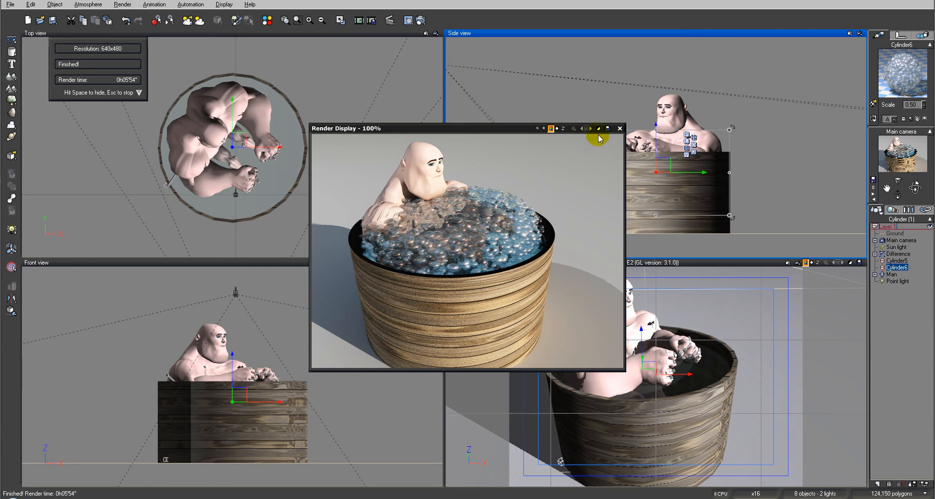
click(620, 128)
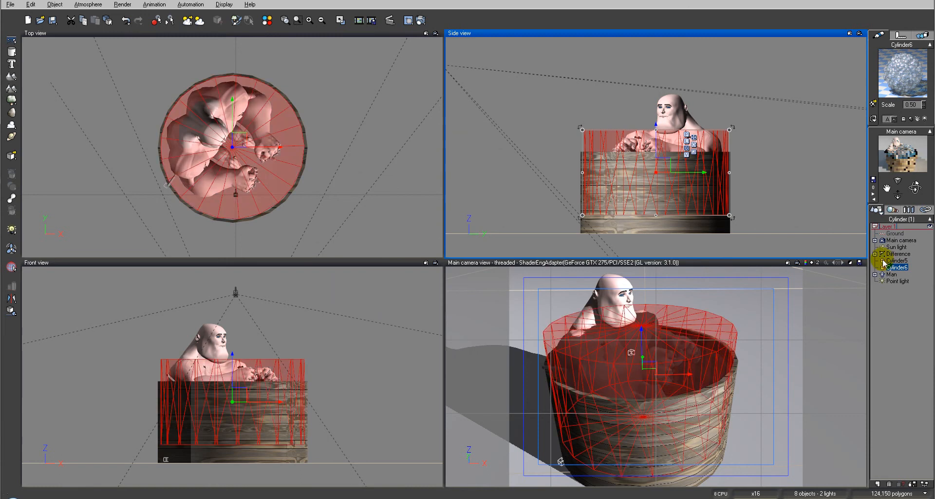
Step: Set the Bubble material's global transparency to 80% and fading out to 23%, accept the changes, and show the last render for comparison
double_click(910, 69)
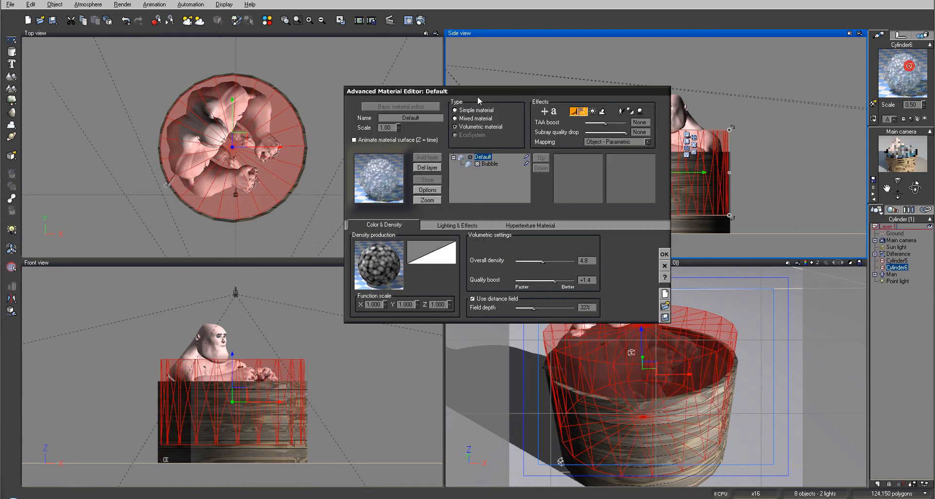
click(489, 164)
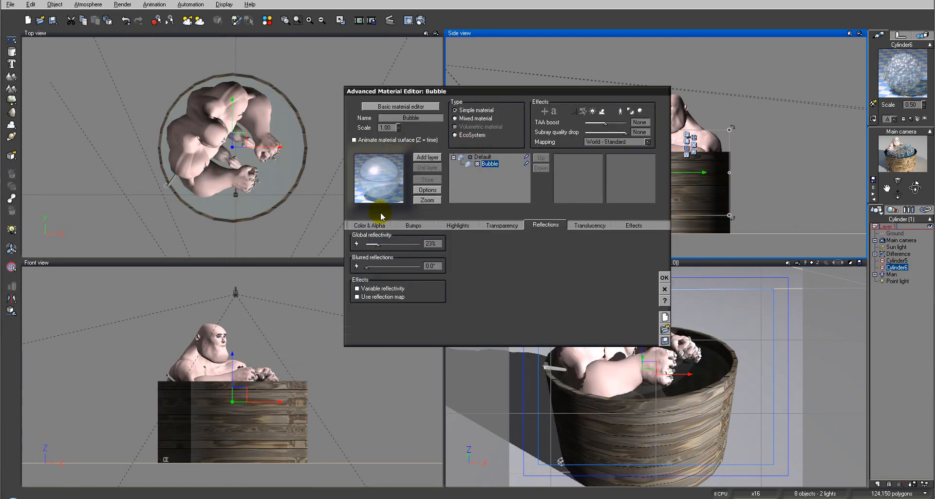
click(458, 225)
click(499, 227)
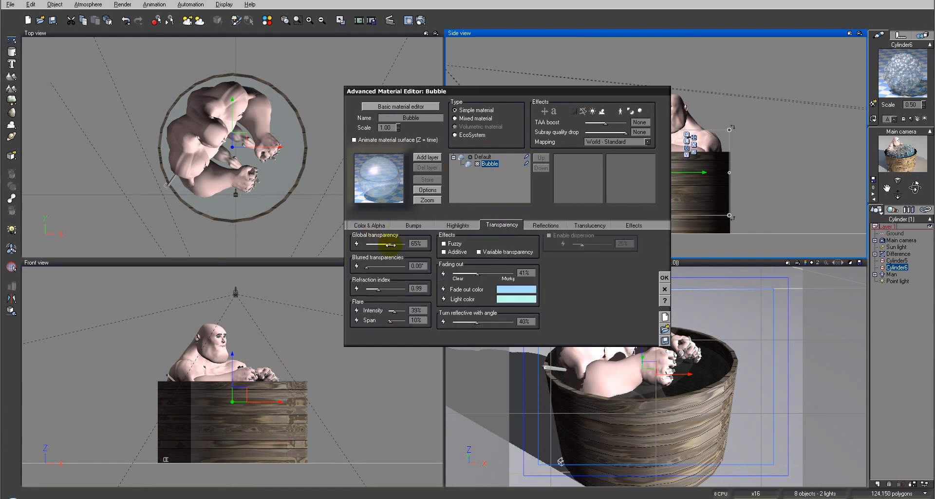
drag(392, 244, 398, 244)
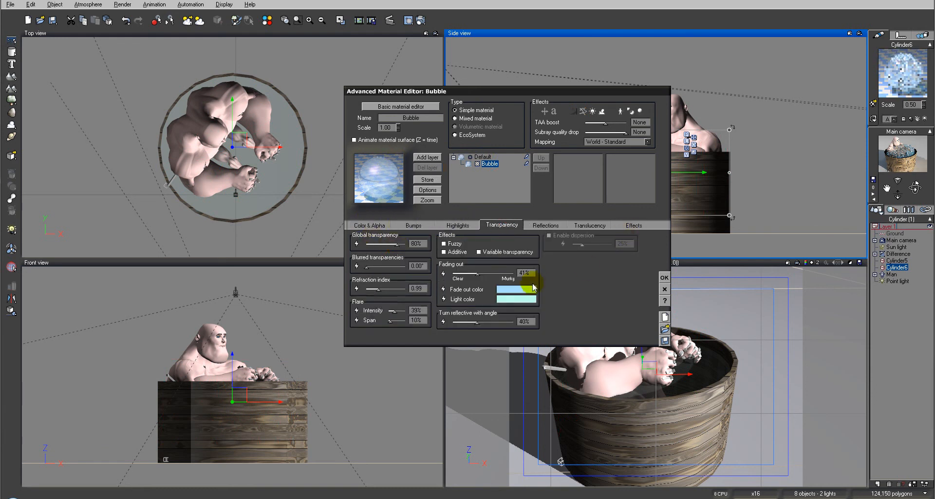
click(493, 273)
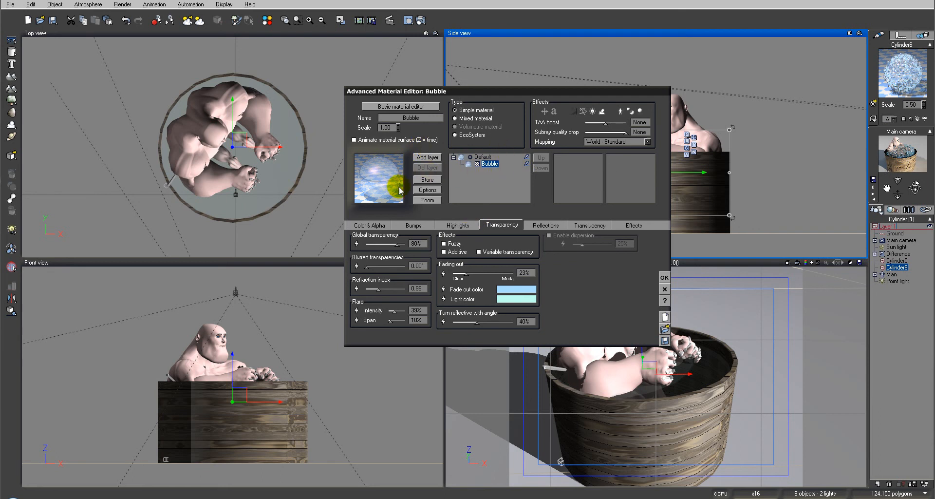
click(482, 157)
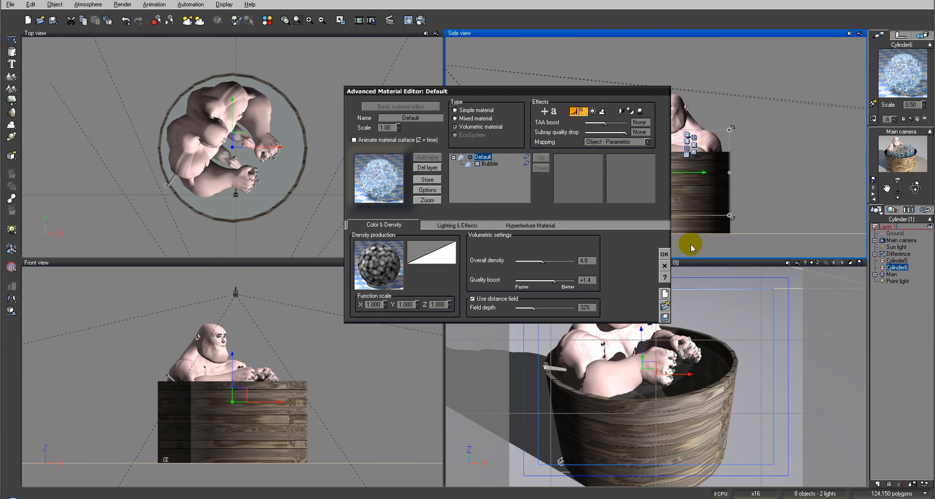
click(665, 254)
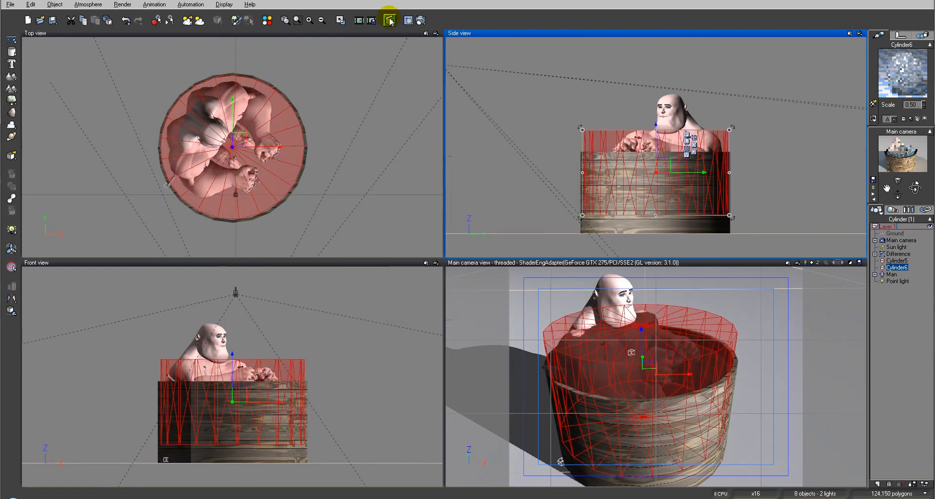
click(359, 20)
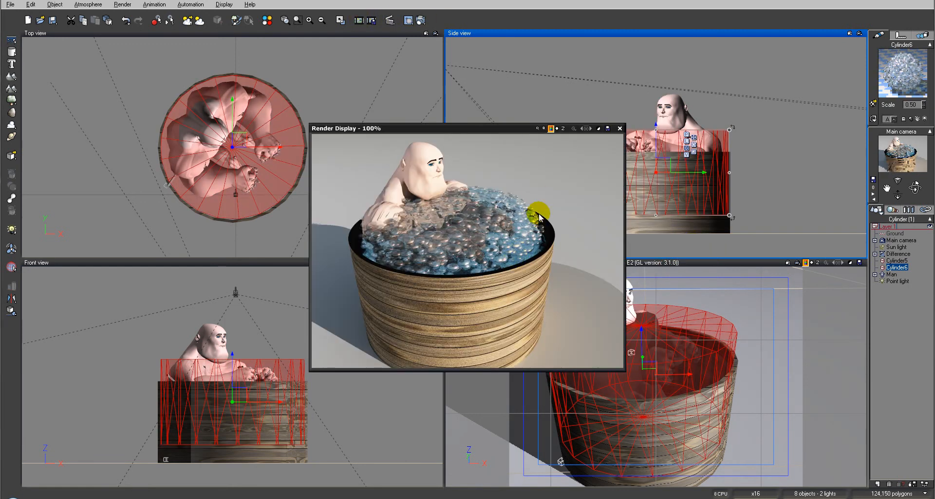